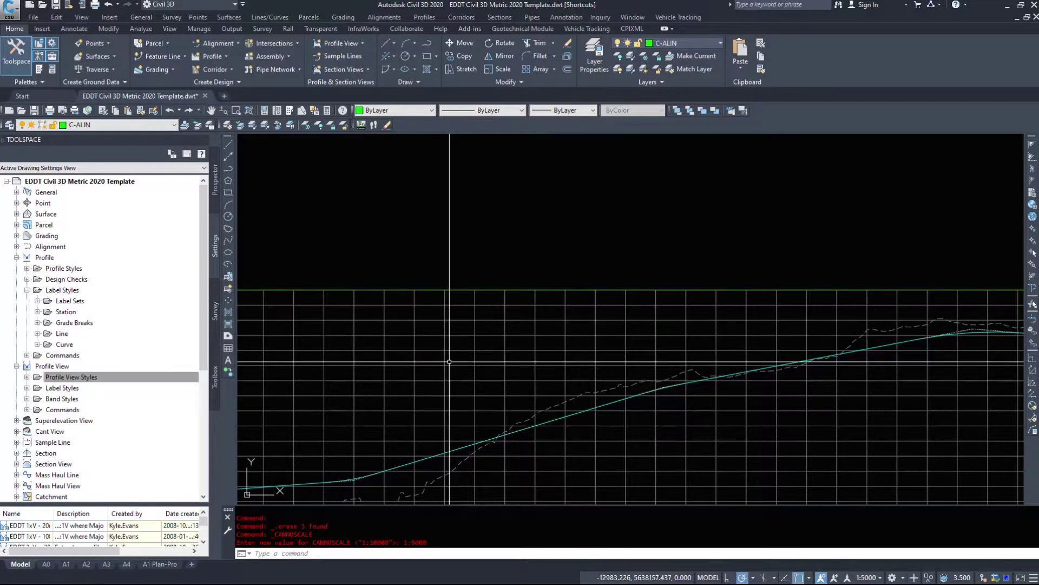
middle_click_drag(418, 412, 623, 253)
scroll(624, 254, "down", 5)
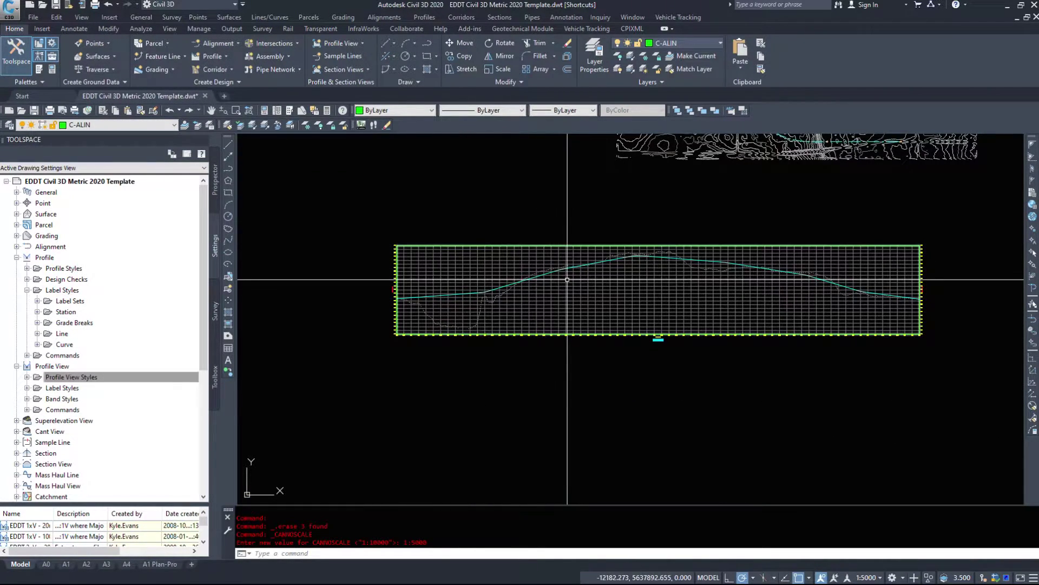
middle_click_drag(640, 248, 613, 263)
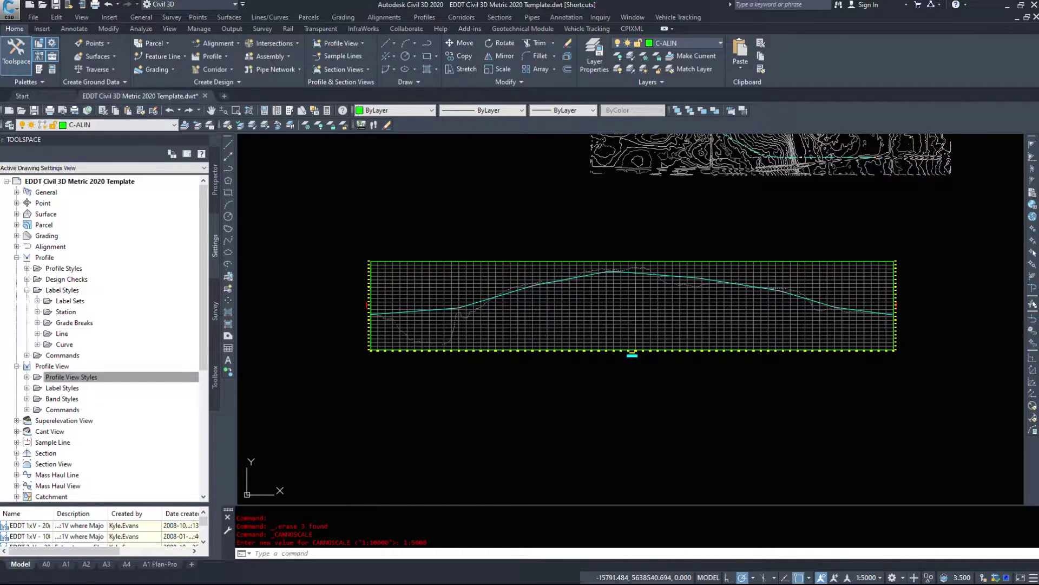
scroll(465, 361, "up", 2)
middle_click_drag(381, 227, 388, 258)
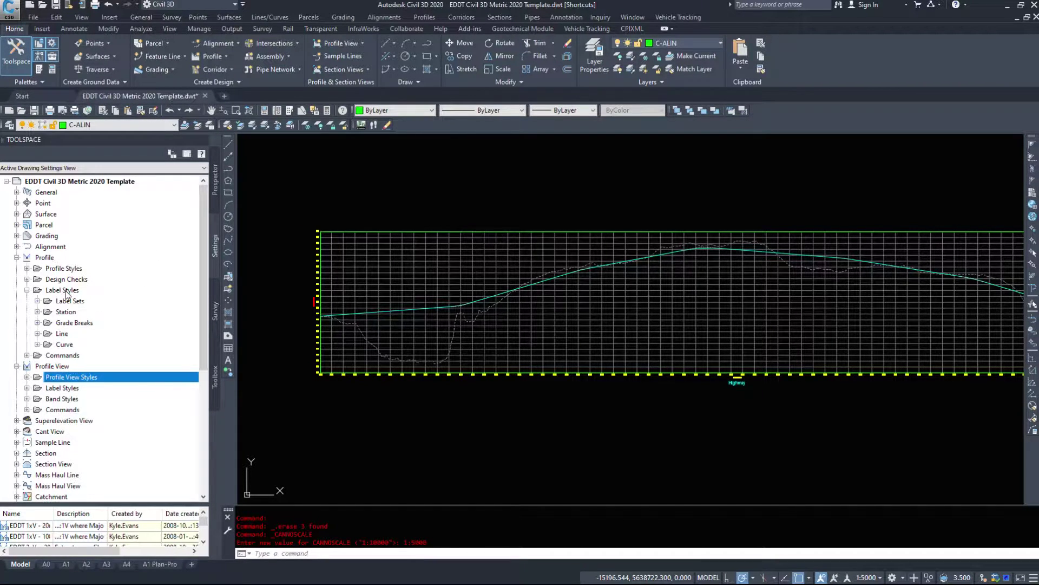
Examine the profile label styles in the drawing settings: label sets, station, grade breaks, line and curve.
left_click(36, 301)
left_click(95, 312)
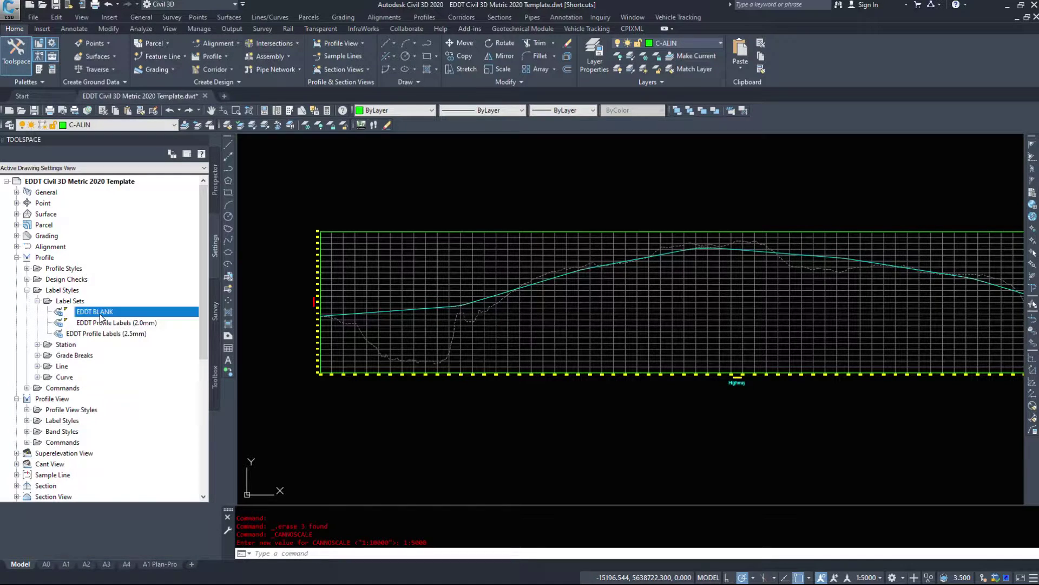
left_click(37, 302)
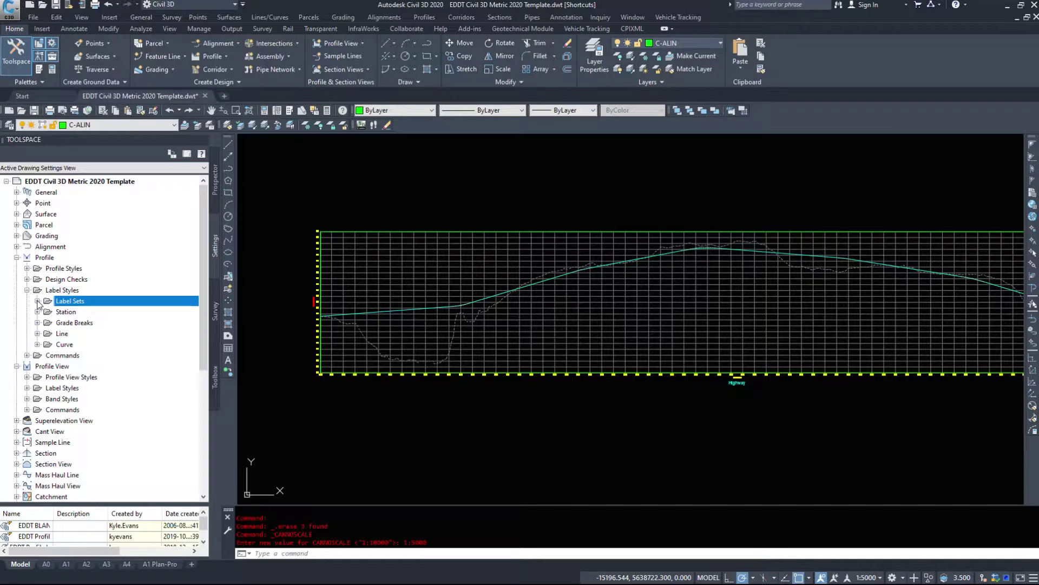
left_click(38, 312)
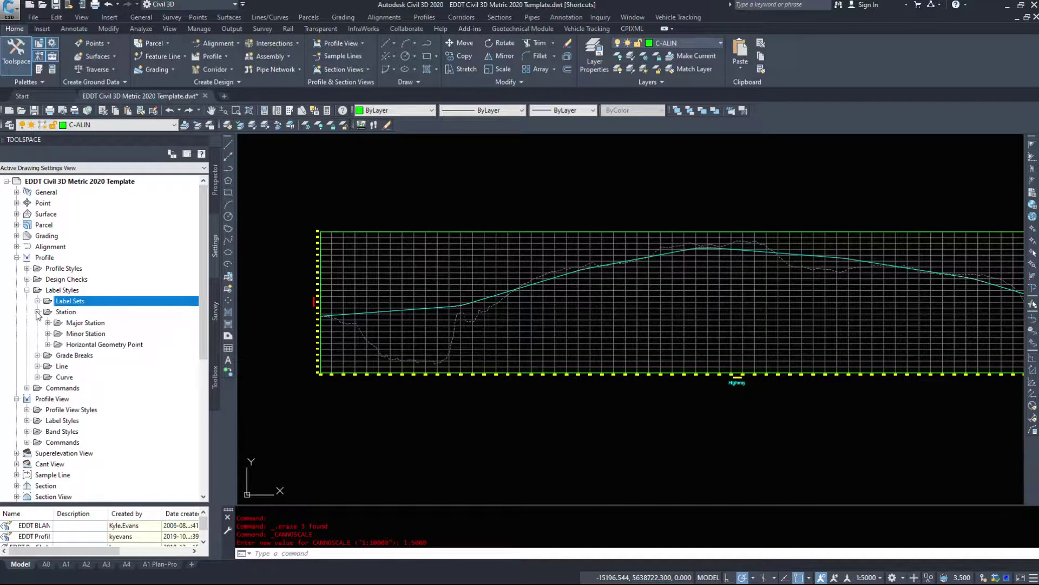
left_click(48, 323)
left_click(47, 323)
right_click(50, 322)
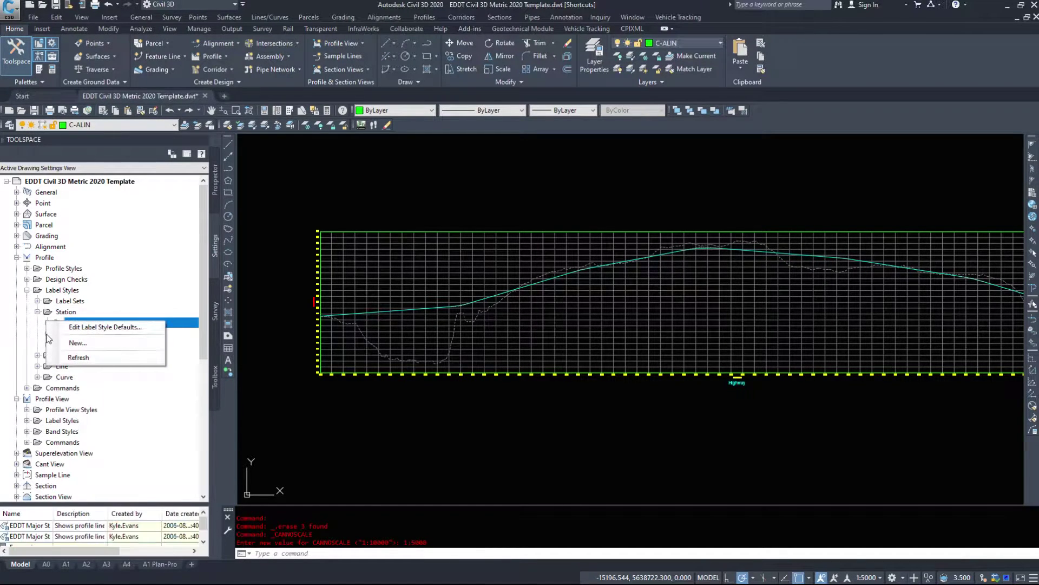
left_click(48, 334)
left_click(48, 333)
left_click(48, 344)
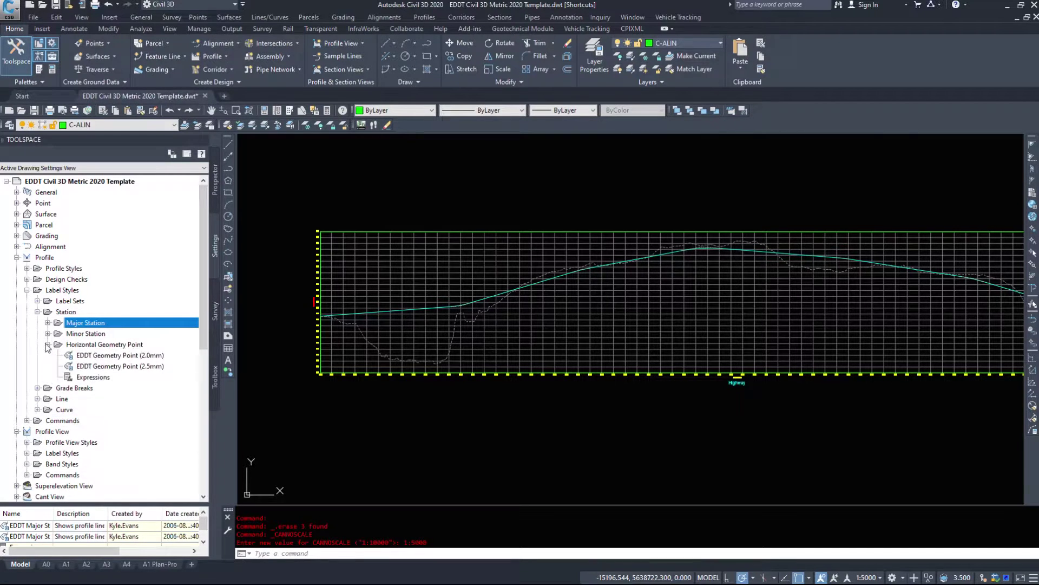
left_click(48, 344)
left_click(38, 311)
left_click(37, 323)
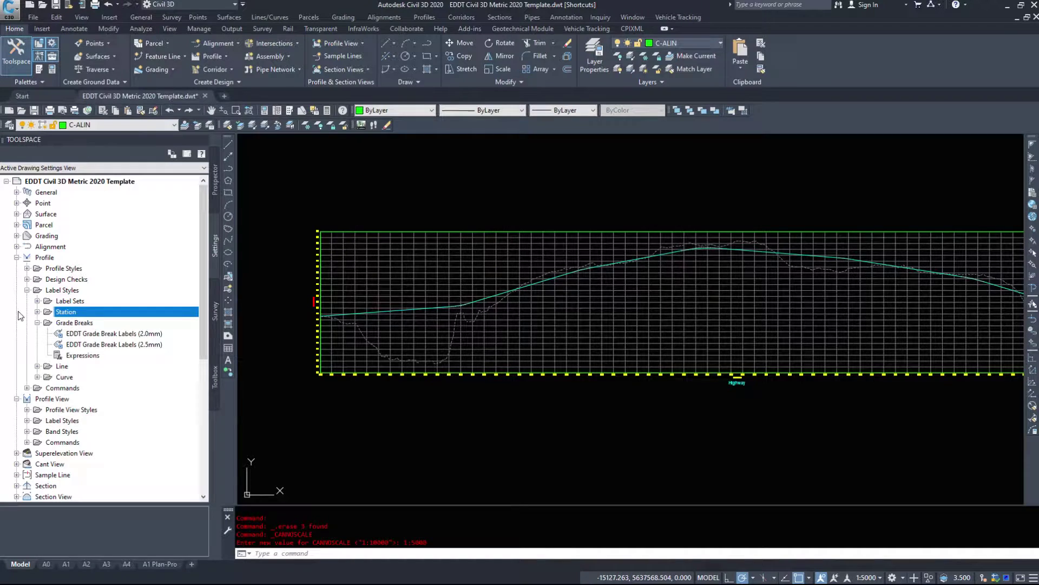
left_click(35, 323)
left_click(37, 334)
left_click(38, 333)
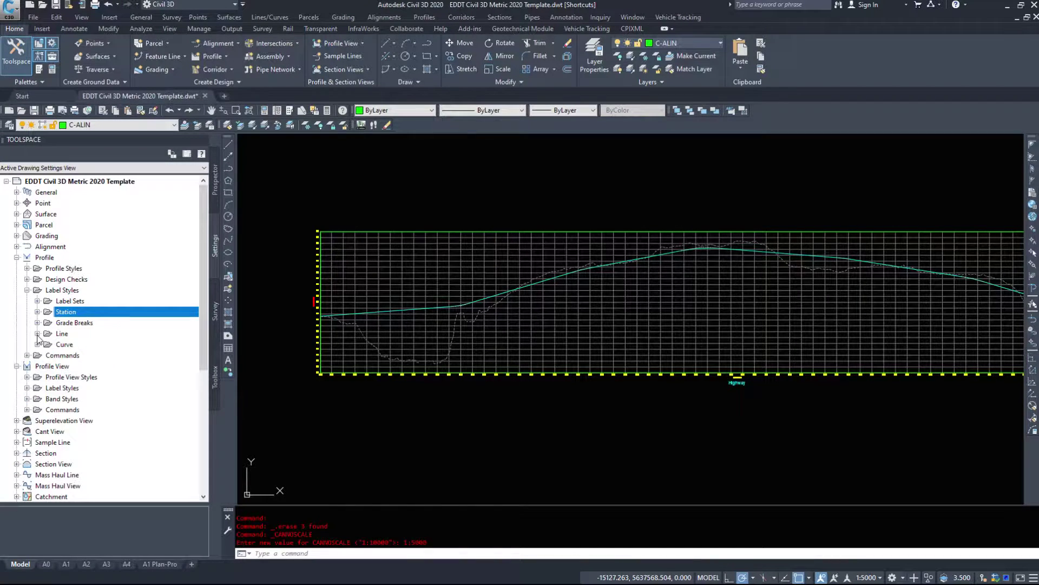
left_click(37, 344)
left_click(38, 344)
Examine the profile view label styles for station elevation, depth, projection and crossing.
scroll(115, 378, "down", 1)
left_click(27, 355)
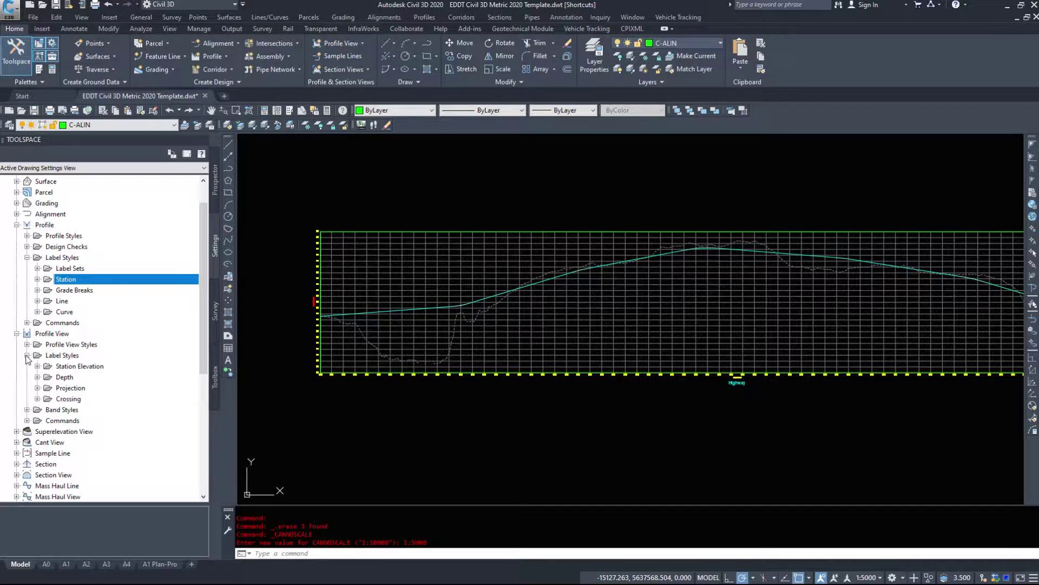
left_click(37, 365)
left_click(38, 366)
left_click(37, 376)
left_click(37, 377)
left_click(38, 388)
left_click(37, 388)
left_click(37, 398)
left_click(38, 398)
Select the Highway design ground profile in the profile view and open its labels for editing.
scroll(622, 347, "down", 5)
scroll(601, 357, "up", 4)
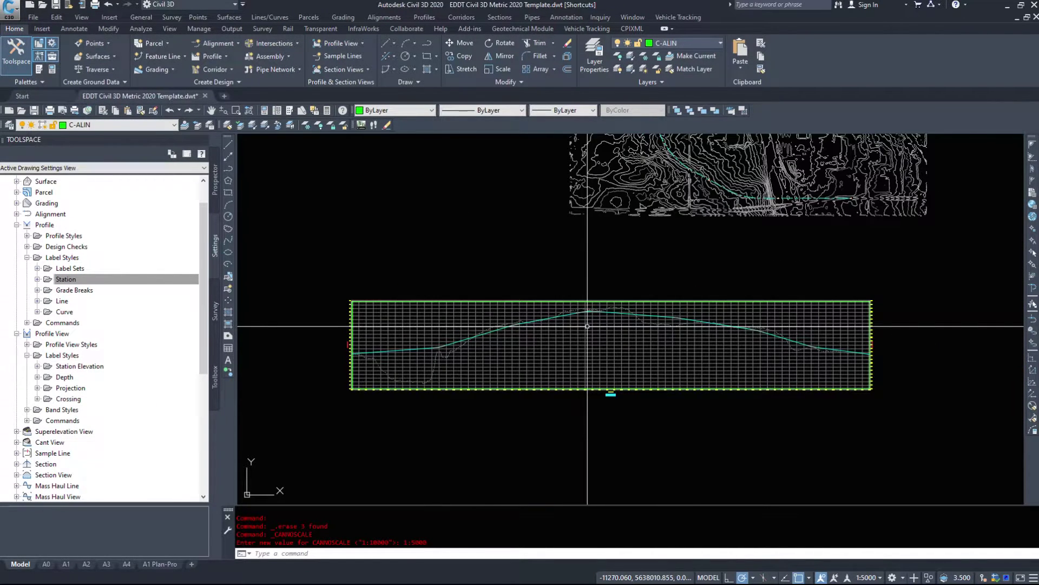
middle_click_drag(355, 353, 393, 341)
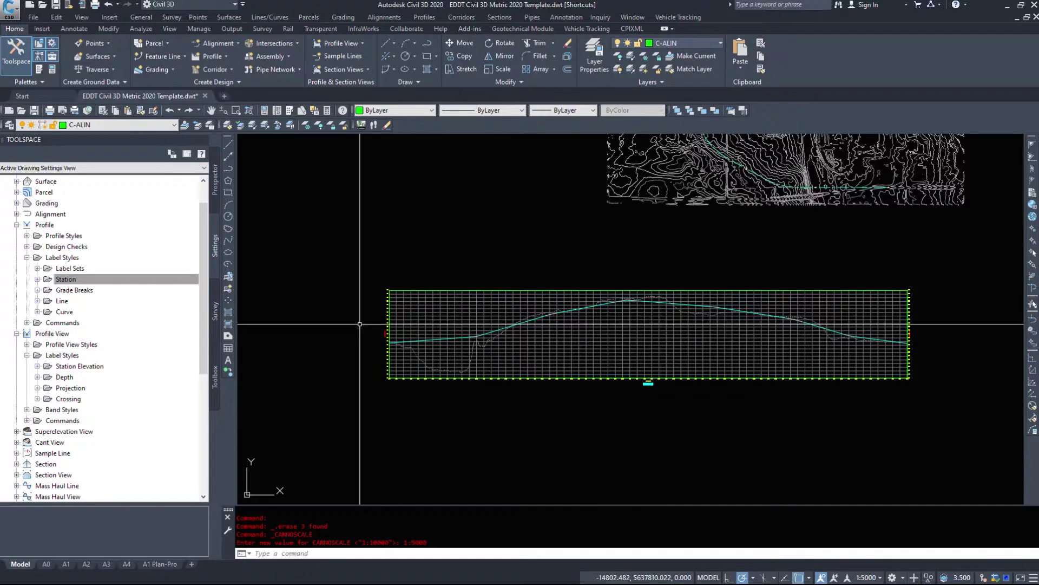
scroll(449, 333, "up", 2)
middle_click_drag(649, 163, 588, 178)
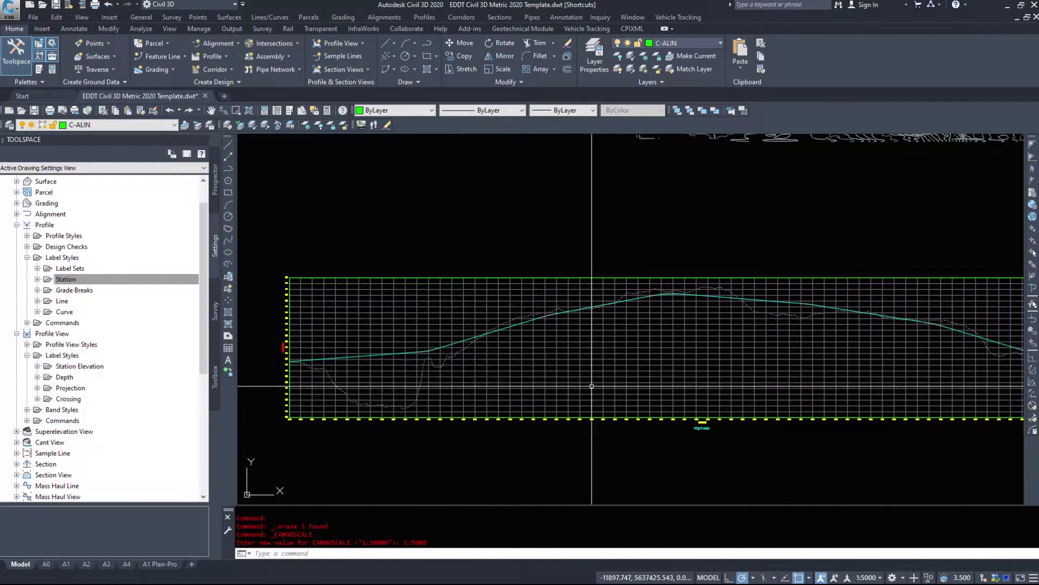
left_click(388, 354)
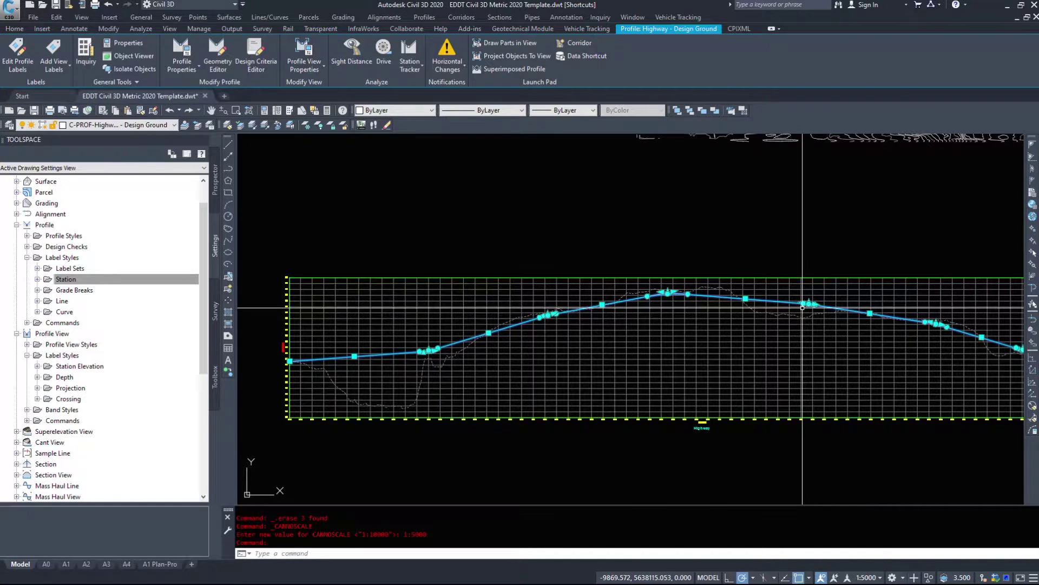
middle_click_drag(670, 196, 517, 430)
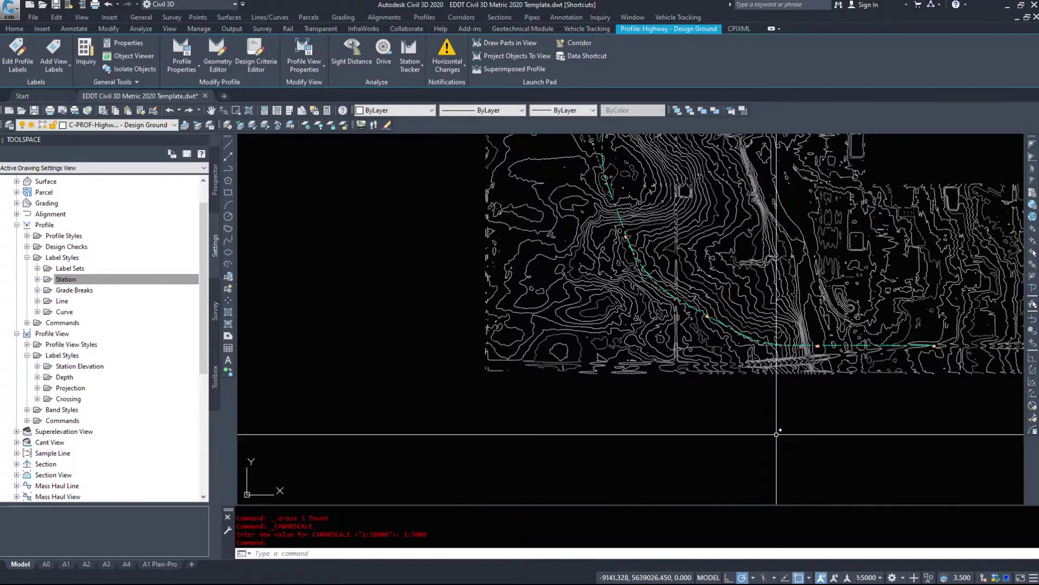
middle_click_drag(672, 438, 643, 223)
middle_click_drag(462, 383, 758, 251)
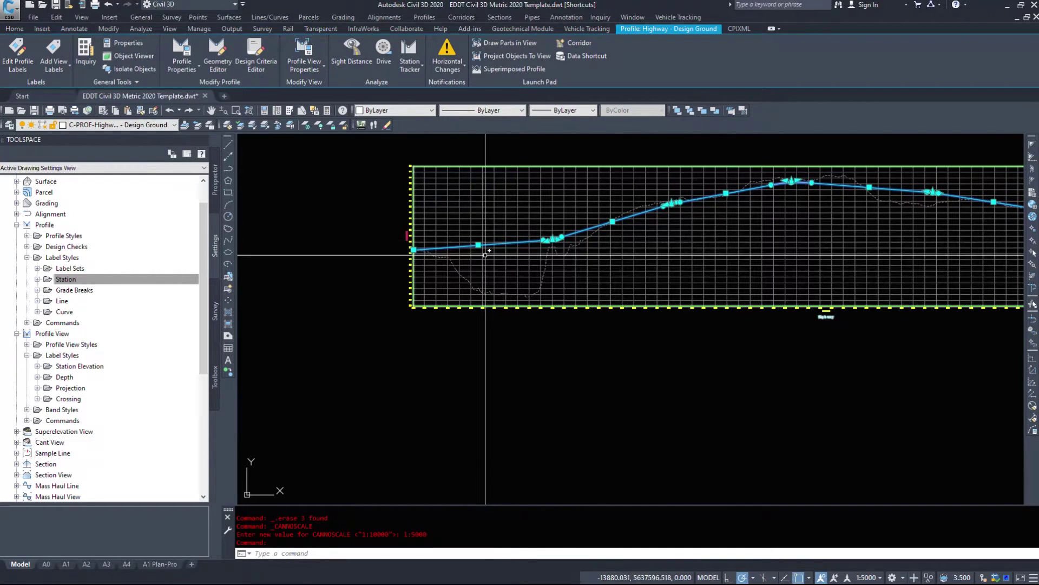
left_click(573, 241)
right_click(495, 201)
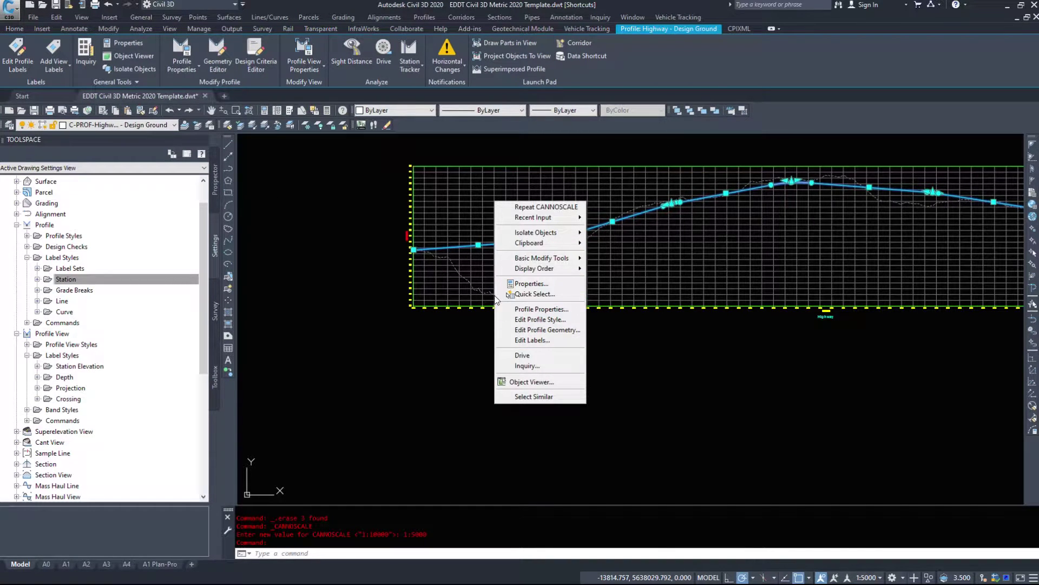
left_click(536, 341)
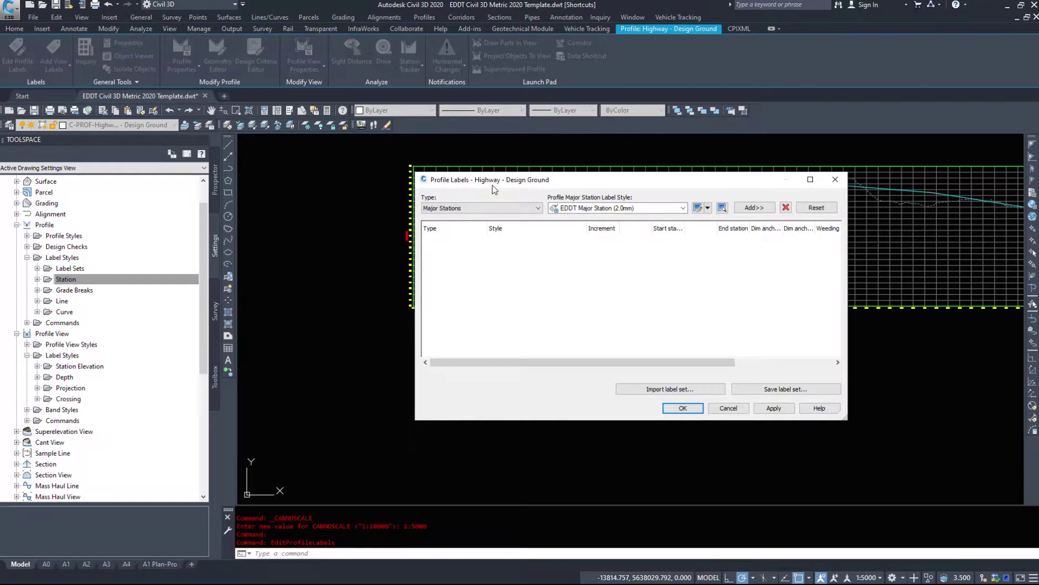
Add horizontal geometry point labels in the EDDT Geometry Point (2.0mm) style, with all geometry points labelled.
left_click_drag(479, 177, 157, 40)
left_click(210, 70)
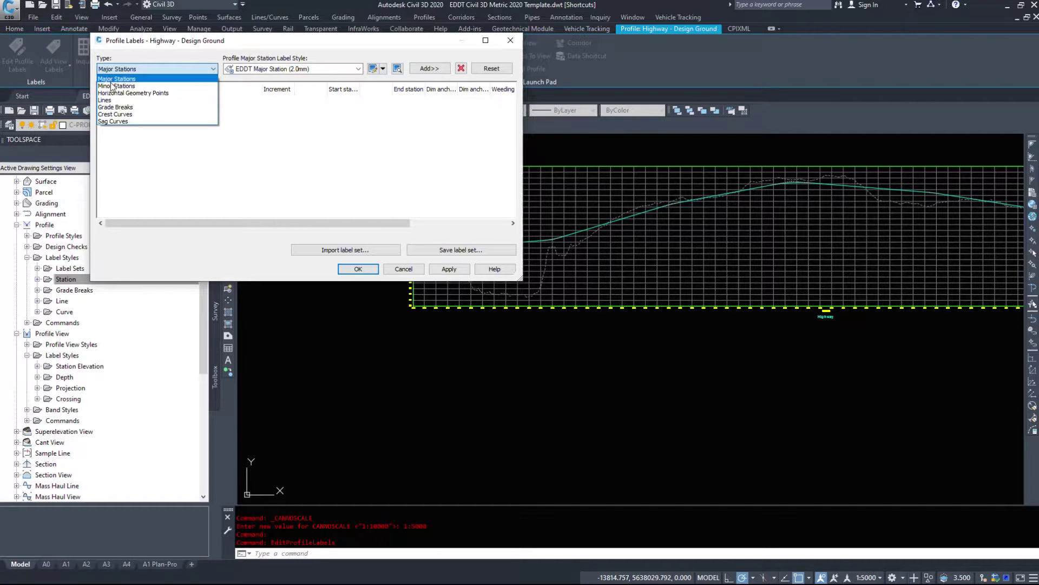
left_click(180, 92)
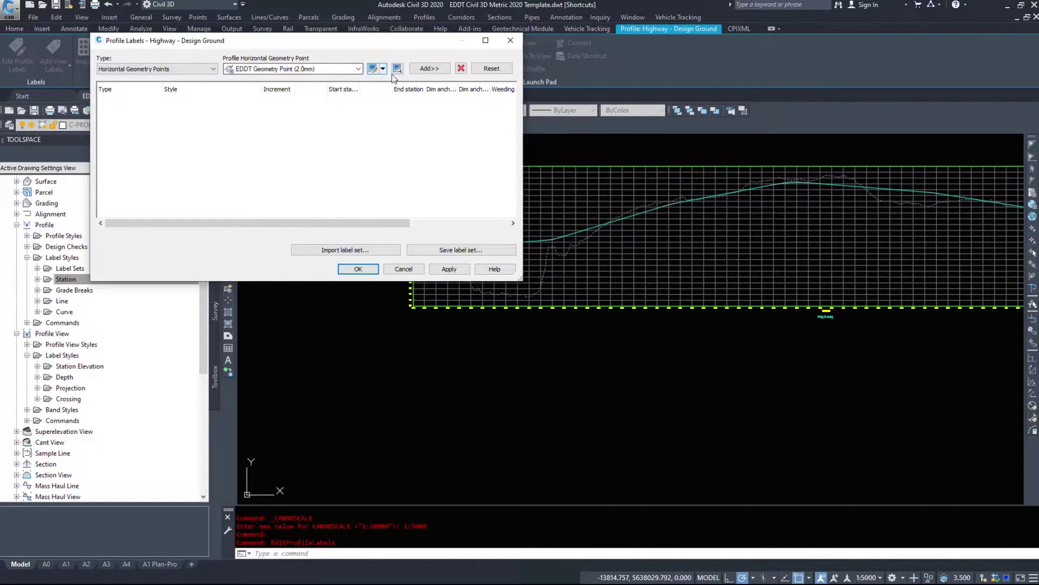
left_click(430, 68)
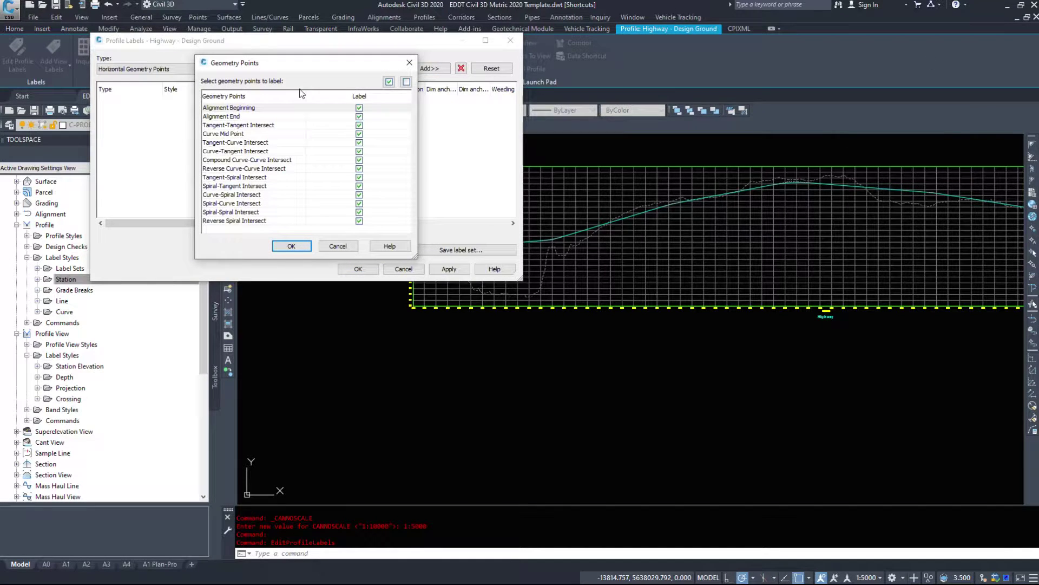
left_click(299, 248)
Add labels of the Lines type in the EDDT Profile Grades (2.5mm) style to the profile.
left_click(153, 69)
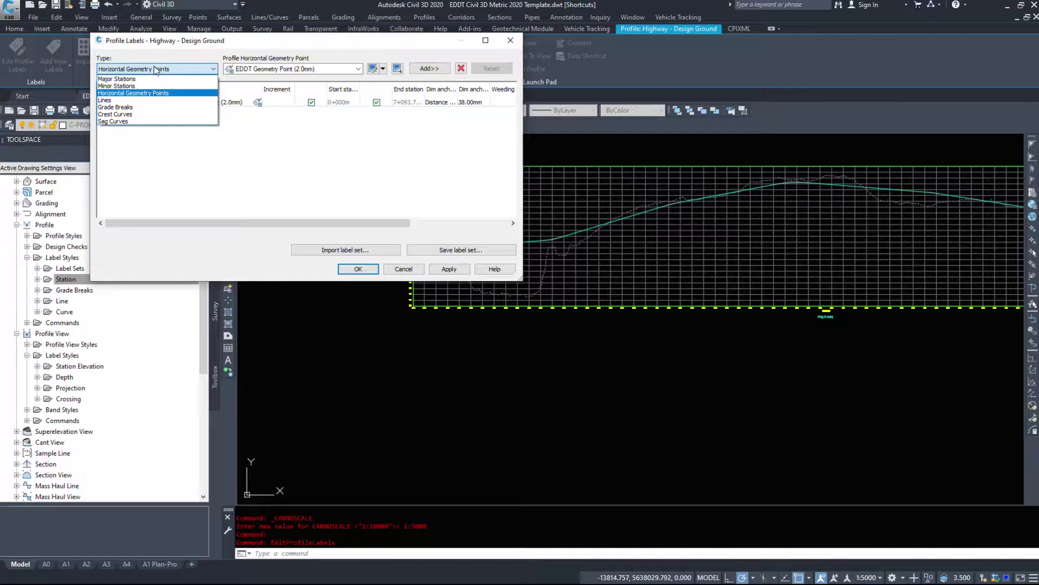
left_click(122, 99)
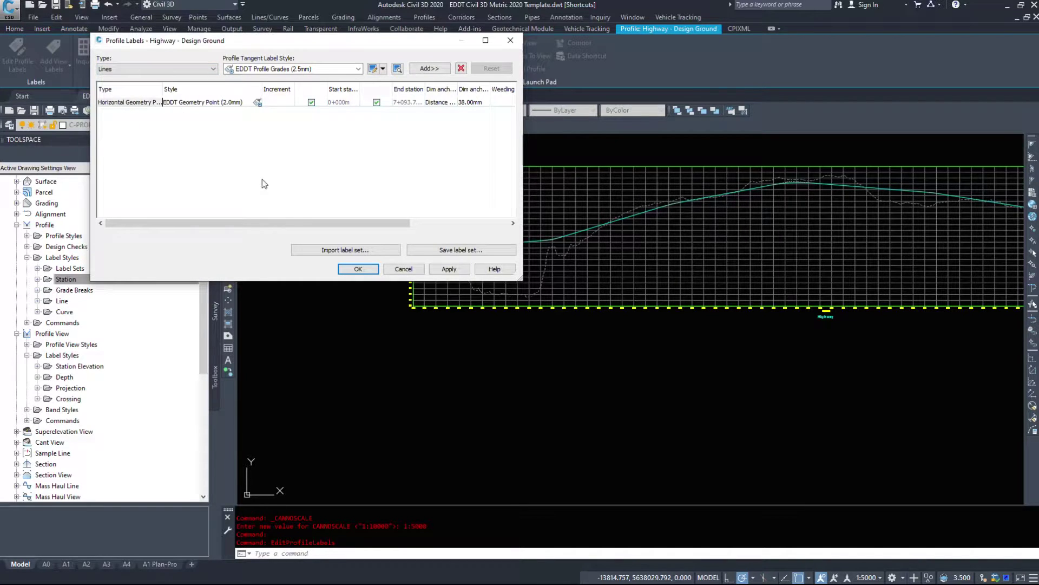
left_click(124, 69)
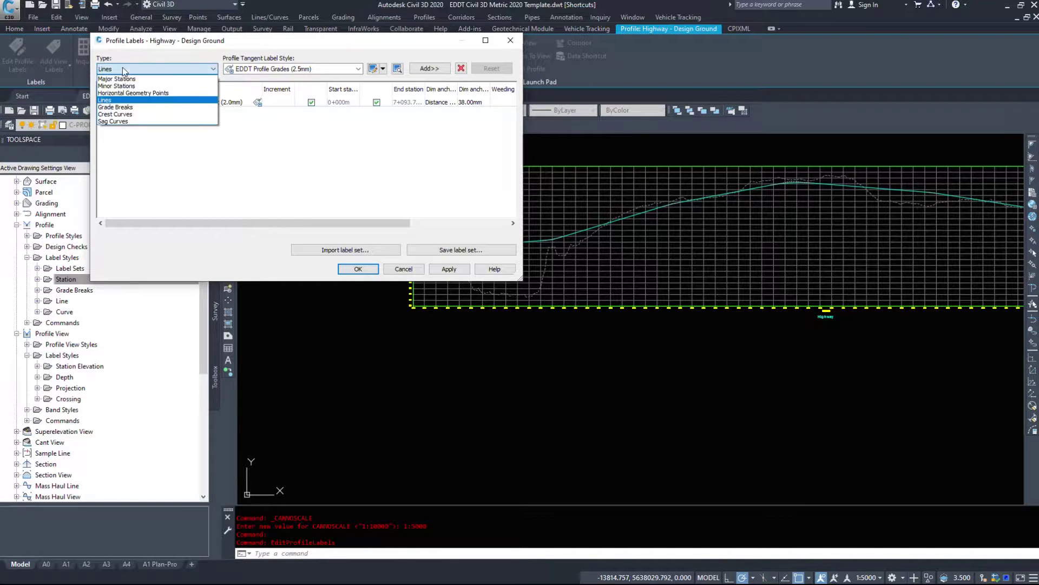
right_click(106, 105)
left_click(245, 181)
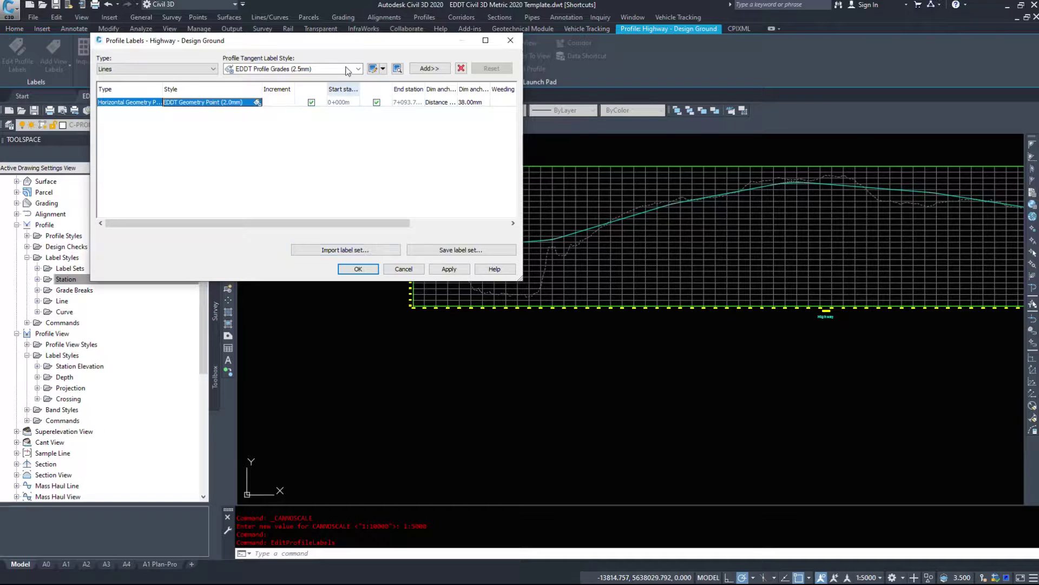
left_click(430, 69)
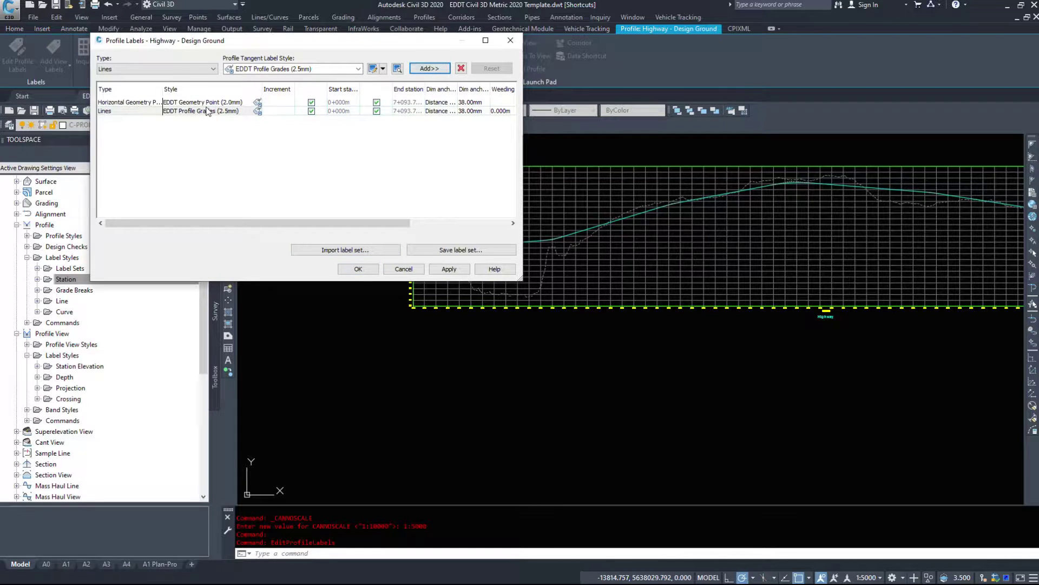
Add line labels in the EDDT Profile Grades (2.0mm) style and delete the 2.5mm line entry.
left_click(318, 69)
left_click(295, 86)
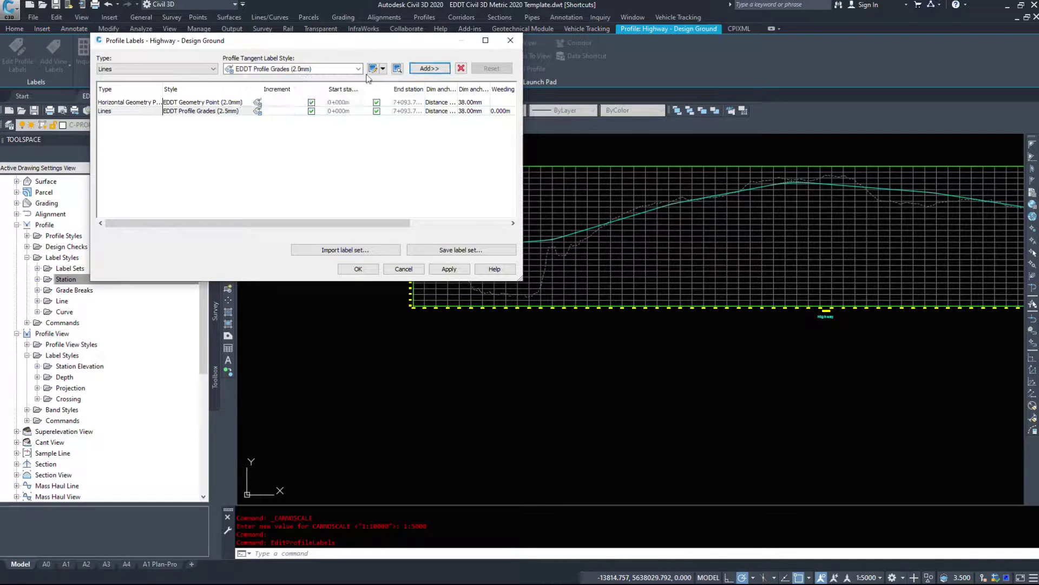
left_click(431, 68)
left_click(249, 102)
left_click(230, 111)
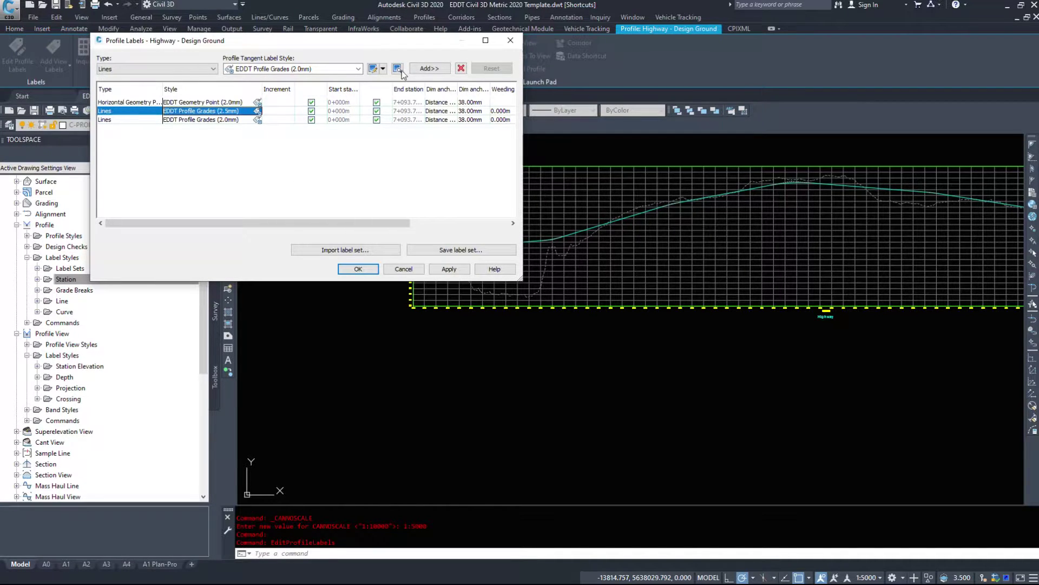
left_click(461, 68)
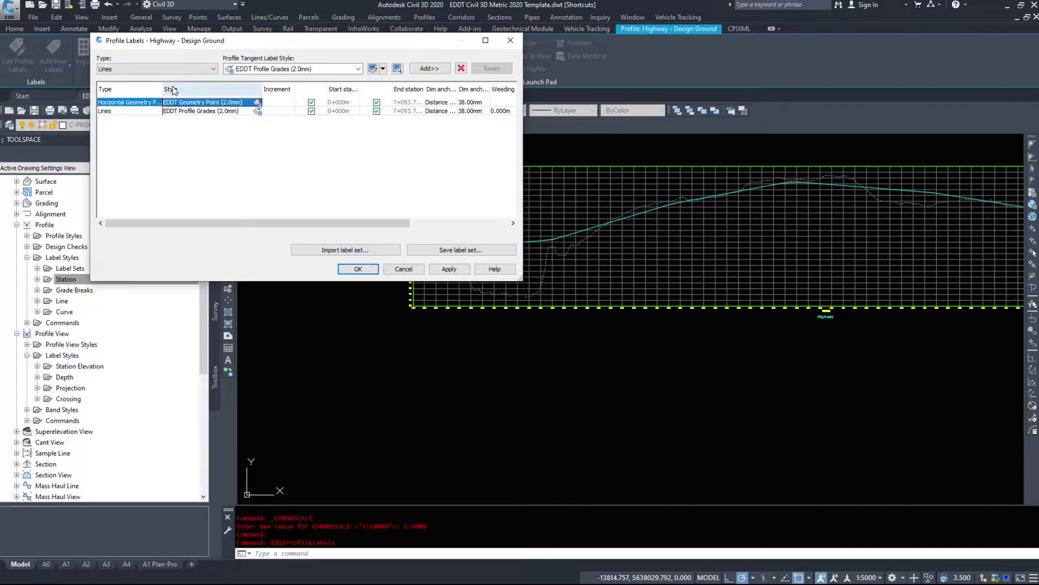
Add grade break labels in the EDDT Grade Break Labels (2.0mm) style to the profile.
left_click(165, 69)
left_click(115, 107)
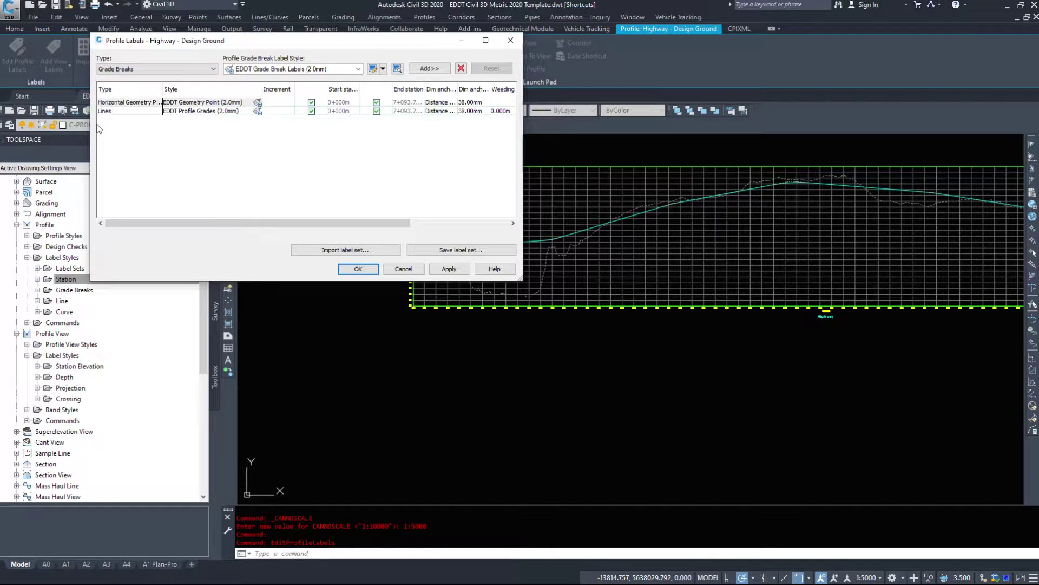
left_click(419, 69)
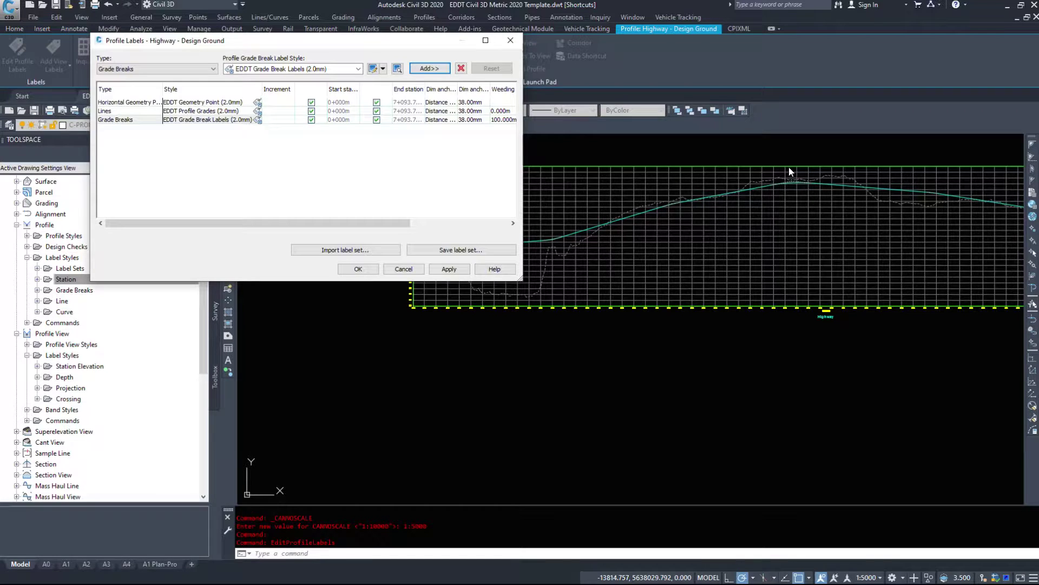
Add crest curve labels in the EDDT Curve Labels (2.0mm) style to the profile.
left_click(140, 68)
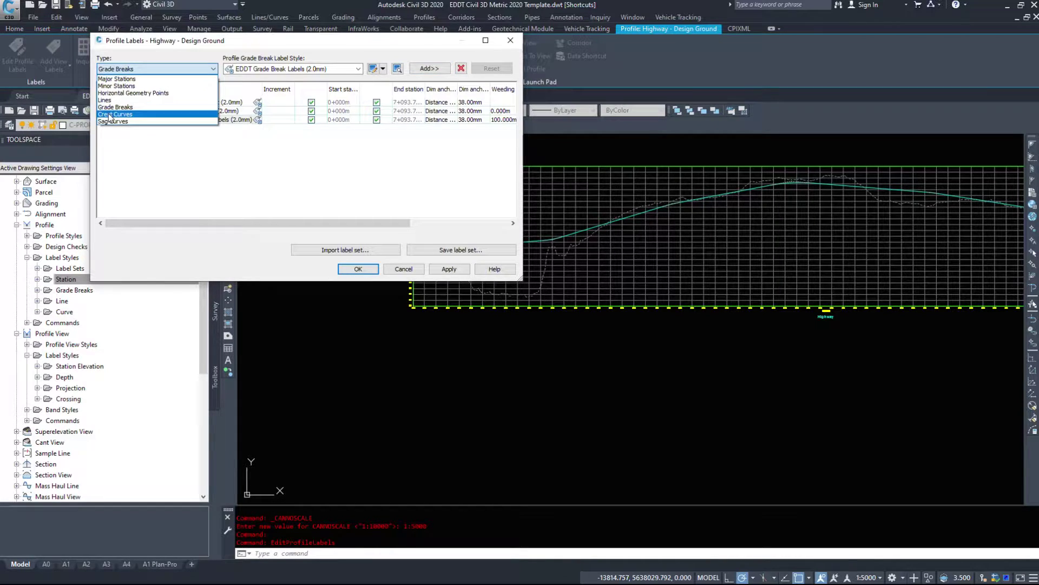
left_click(114, 115)
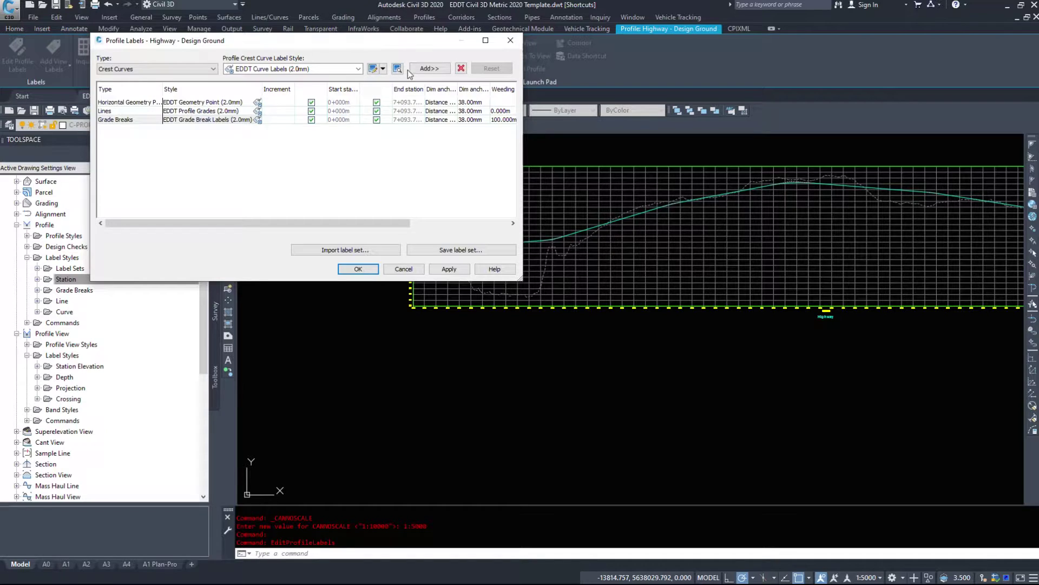
left_click(425, 69)
Add sag curve labels in the EDDT Curve Labels (2.0mm) style to the profile.
left_click(123, 68)
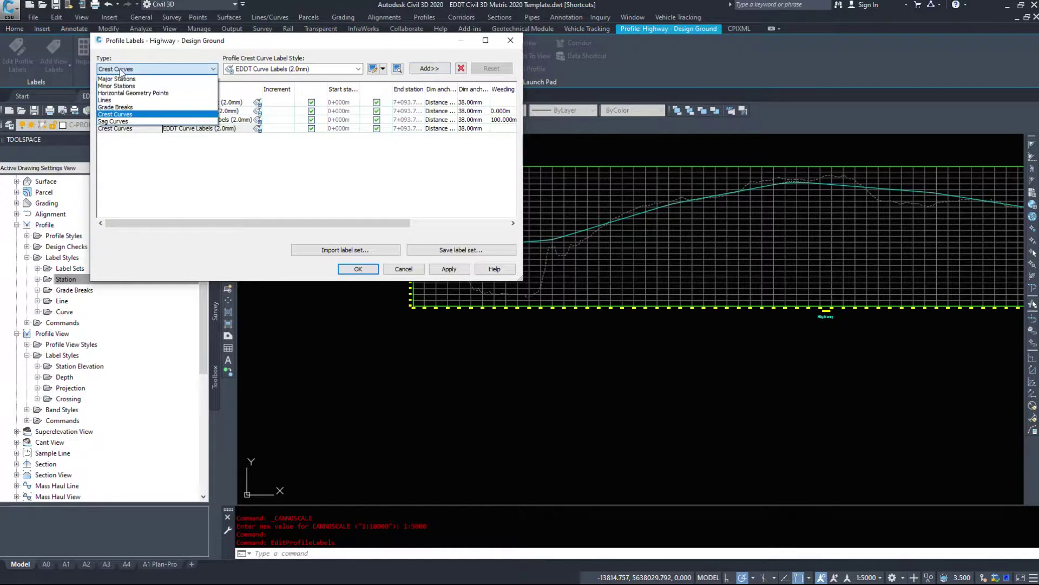
left_click(119, 123)
left_click(421, 74)
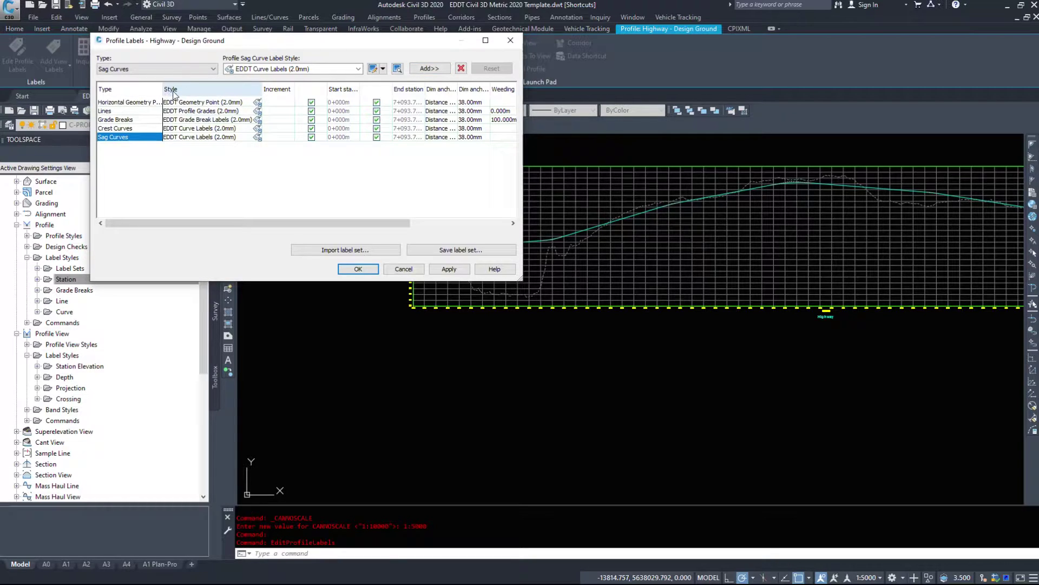
Widen the Type column to review the five label entries, and apply the label list to the Highway design ground profile.
left_click_drag(165, 92, 224, 92)
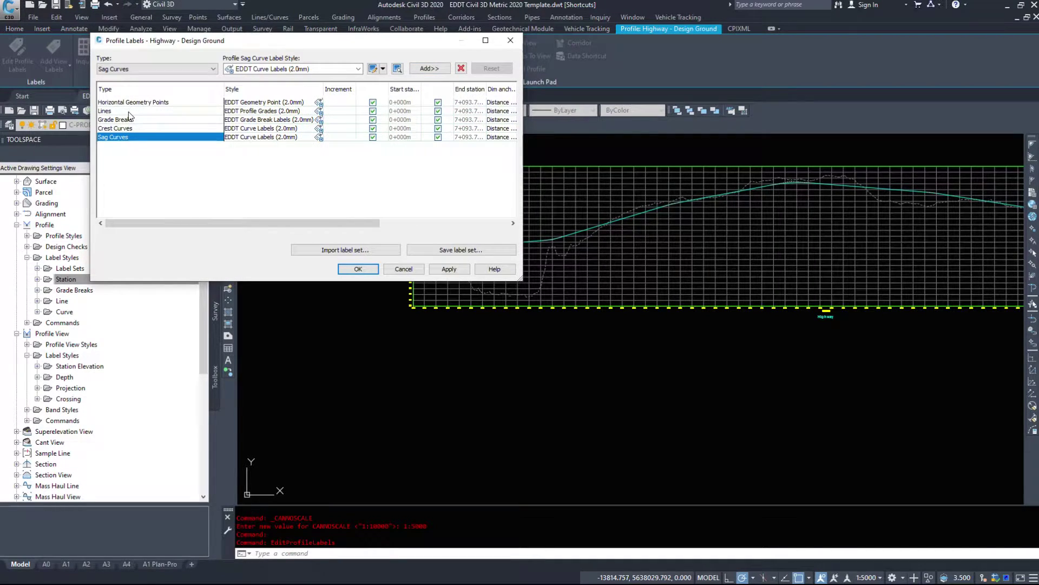
left_click(133, 111)
left_click(137, 128)
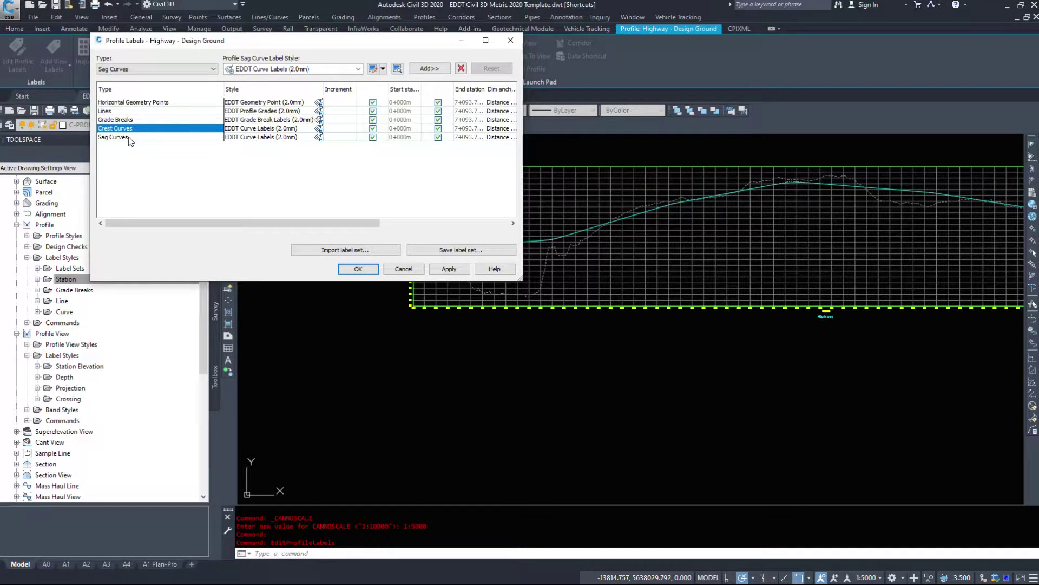
left_click(102, 138)
left_click(116, 130)
left_click(110, 138)
left_click(113, 121)
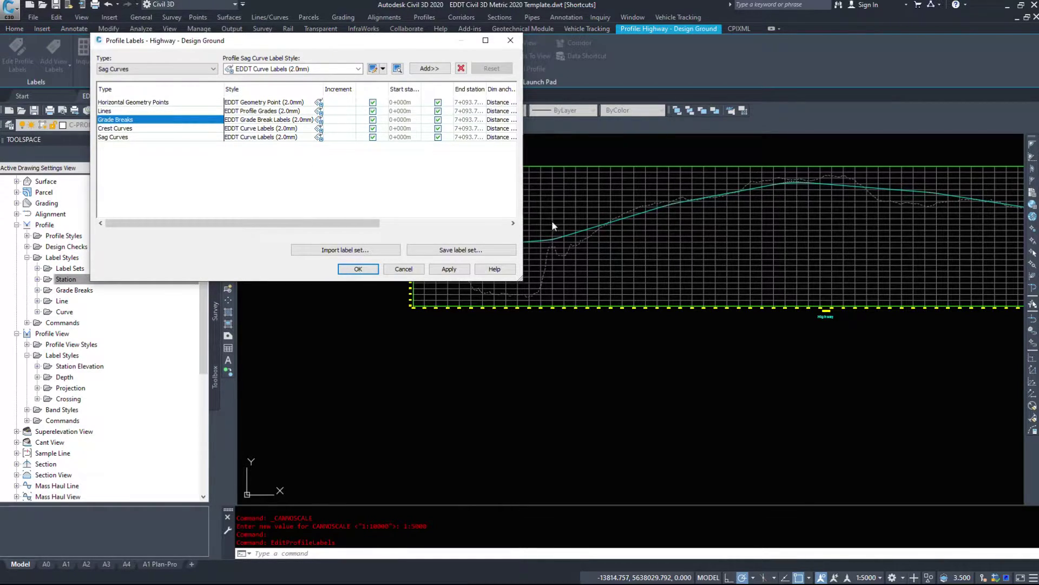
left_click(358, 269)
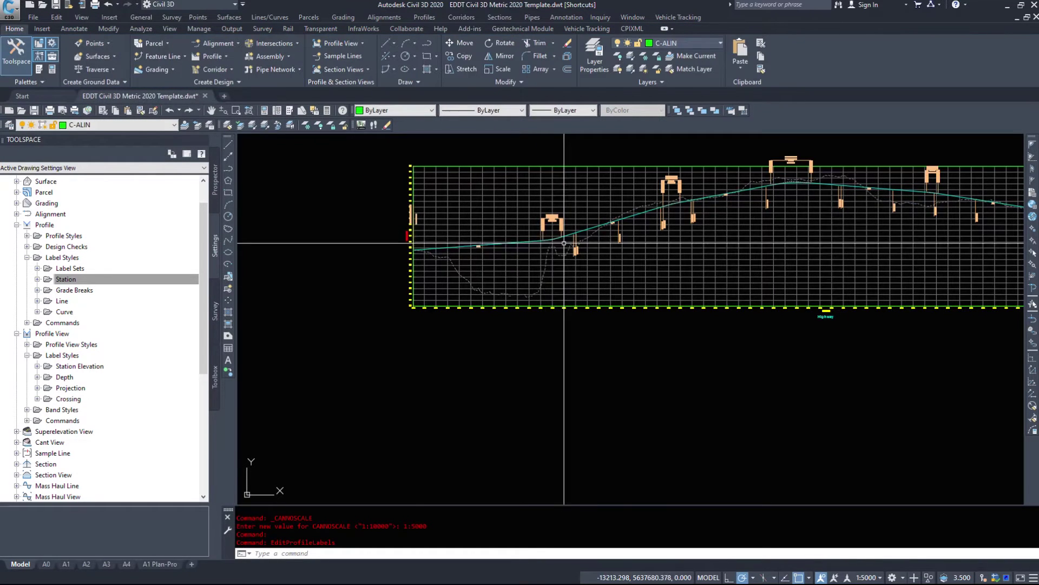
Examine the grade break label overlapping the elevation axis and the labels along the first grade and sag curve.
scroll(564, 243, "up", 6)
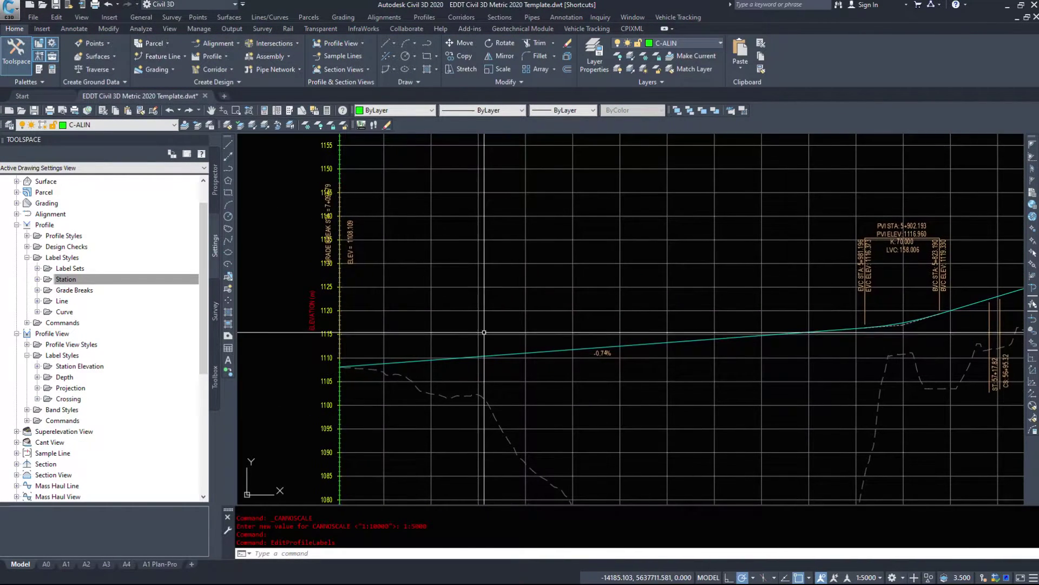
scroll(327, 254, "up", 4)
scroll(327, 254, "down", 4)
scroll(327, 255, "up", 4)
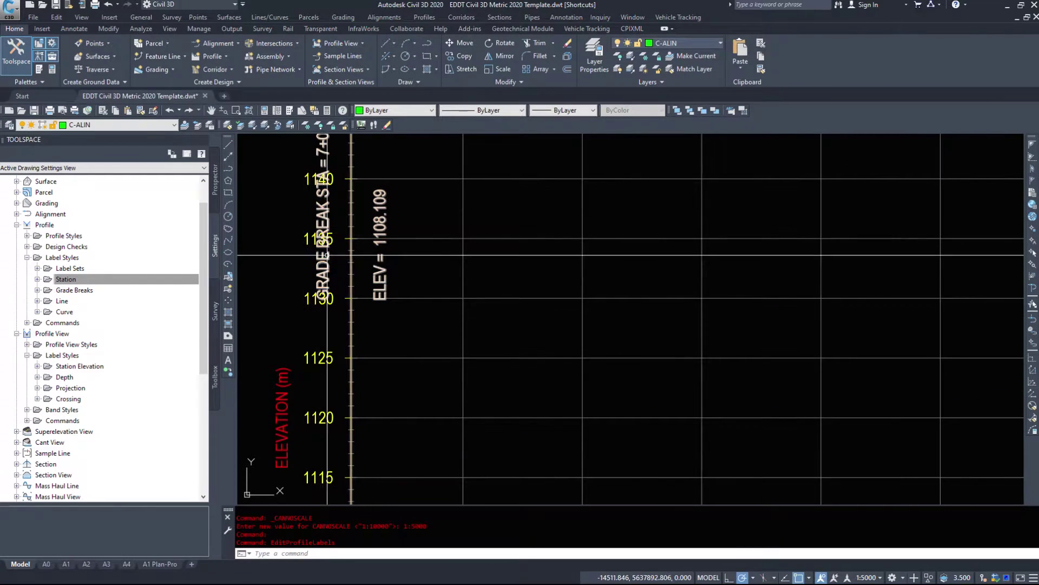
scroll(298, 292, "down", 2)
middle_click_drag(625, 336, 228, 335)
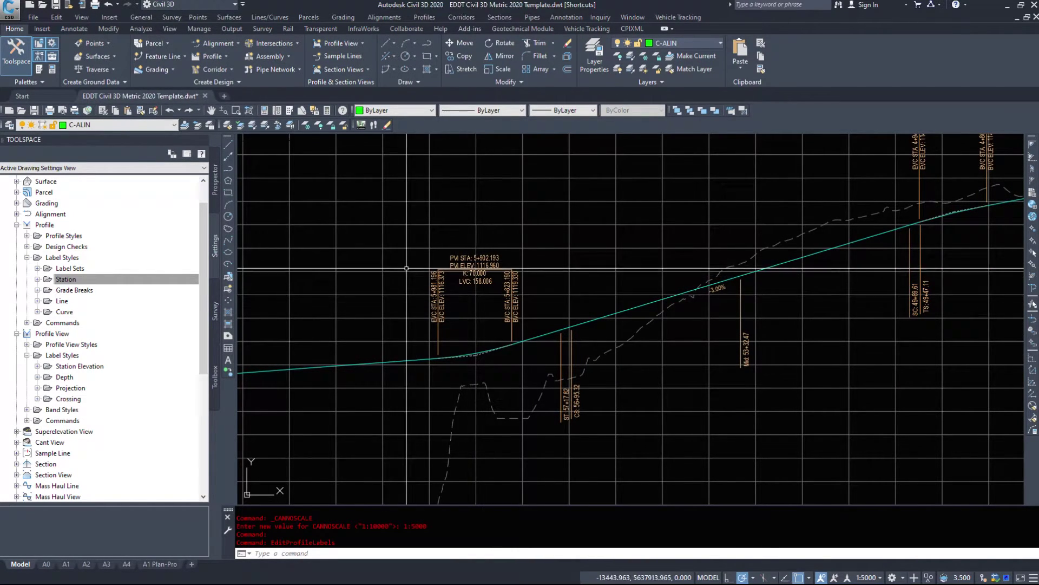
scroll(436, 274, "up", 2)
middle_click_drag(307, 372, 753, 366)
middle_click_drag(291, 332, 701, 404)
scroll(449, 261, "up", 2)
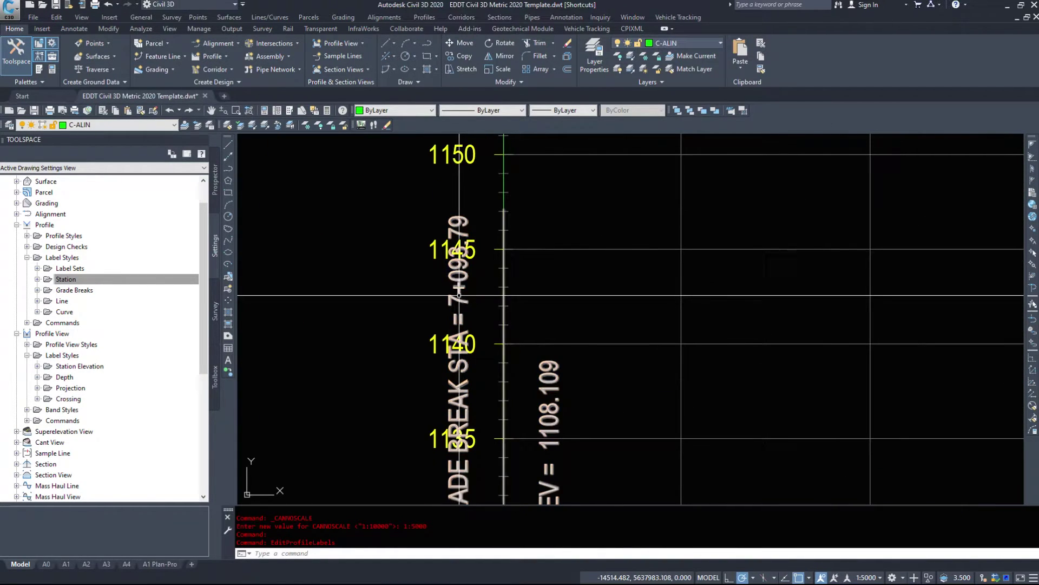
scroll(459, 295, "down", 2)
scroll(459, 295, "down", 4)
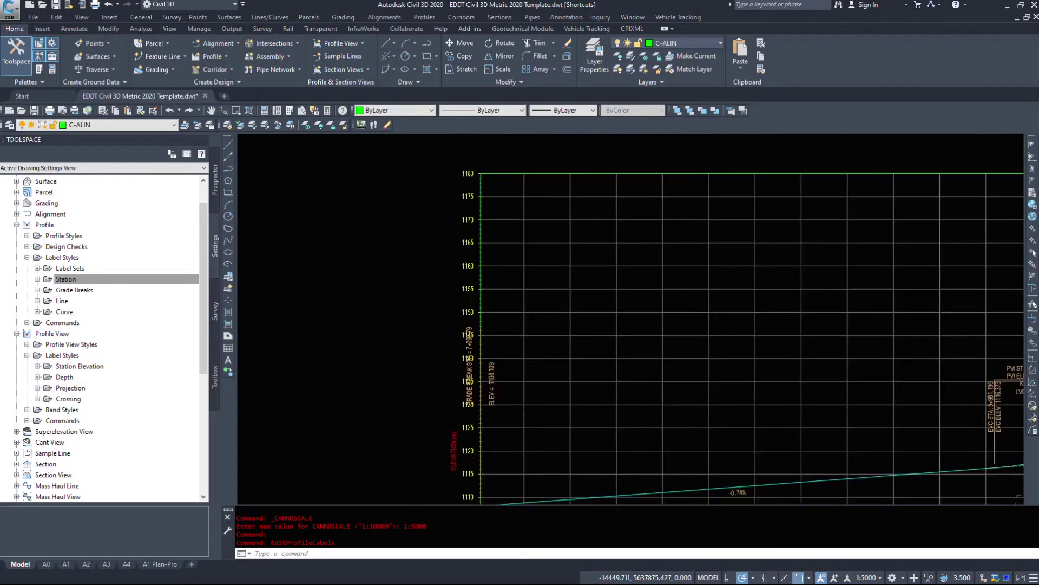
scroll(390, 329, "down", 2)
Move the grade break label off the elevation axis, placing it just above and to the right of the design profile's end point.
left_click(343, 361)
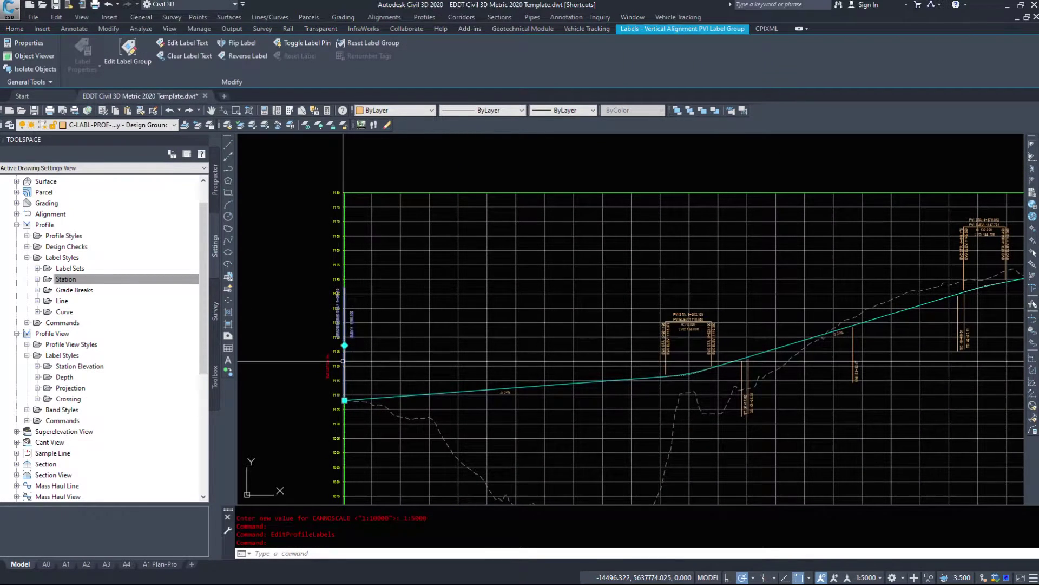
scroll(344, 381, "up", 4)
left_click(344, 428)
right_click(382, 399)
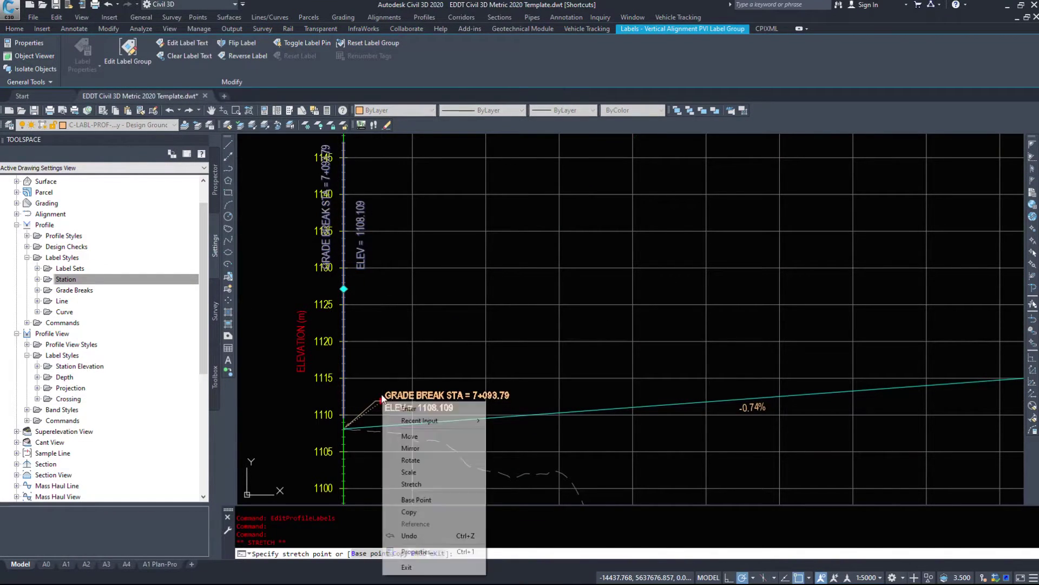
key("Escape")
key("Escape")
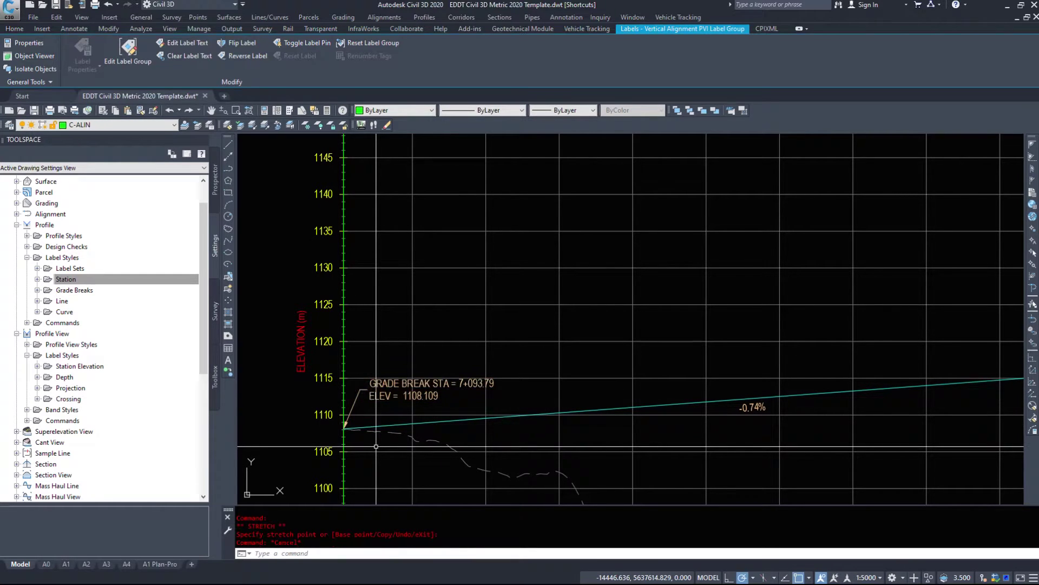
Try reversing and flipping the -0.74% grade label on the first tangent of the design profile.
middle_click_drag(740, 408, 378, 335)
scroll(408, 328, "up", 2)
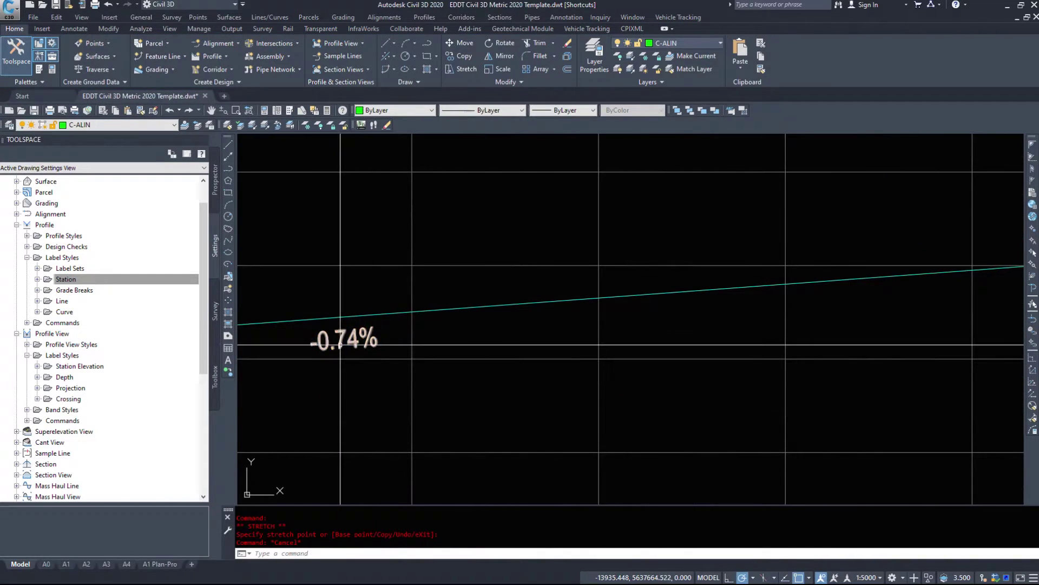
left_click(341, 341)
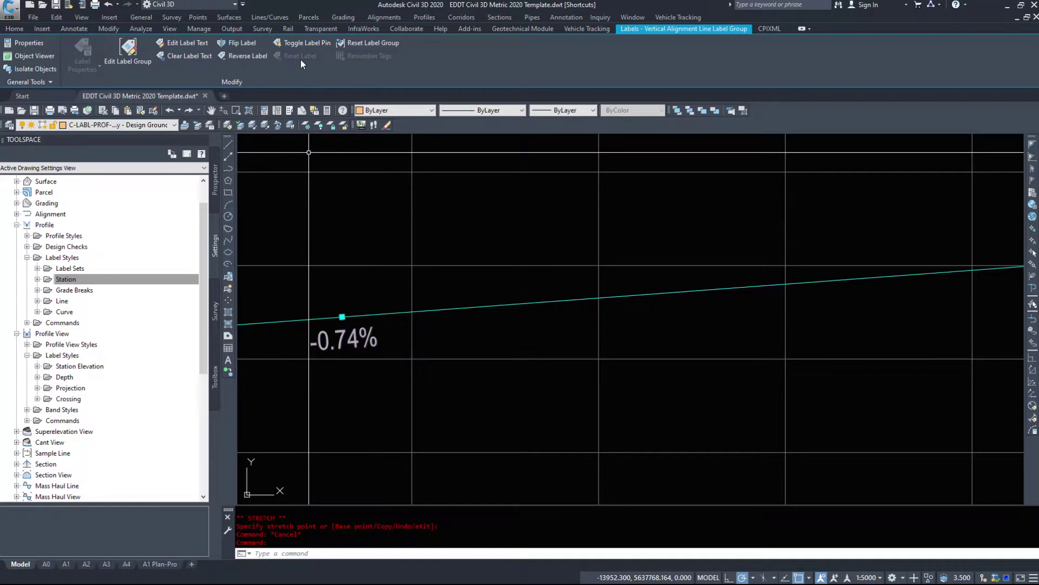
left_click(242, 56)
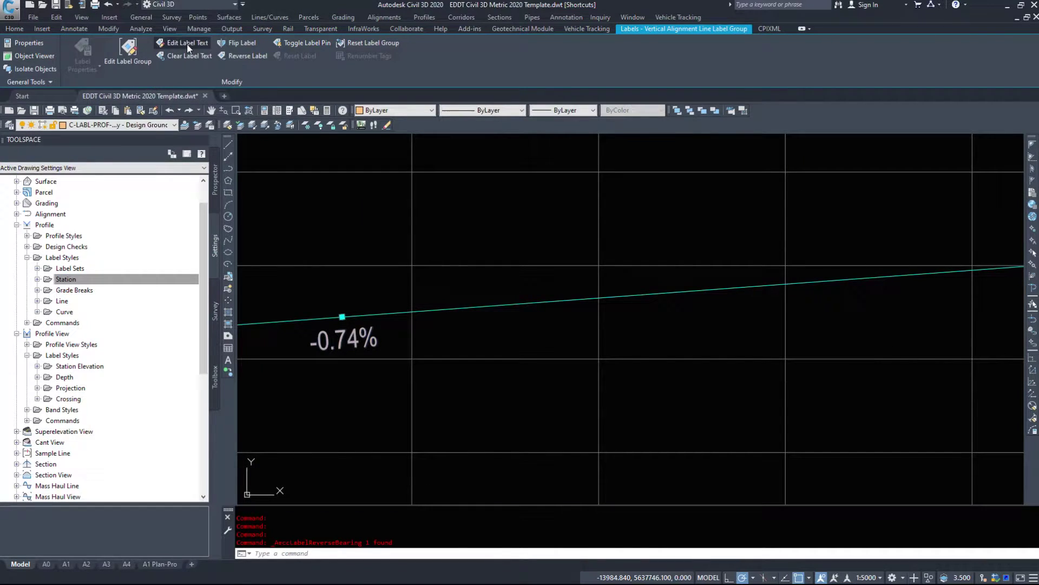
left_click(242, 44)
left_click(242, 42)
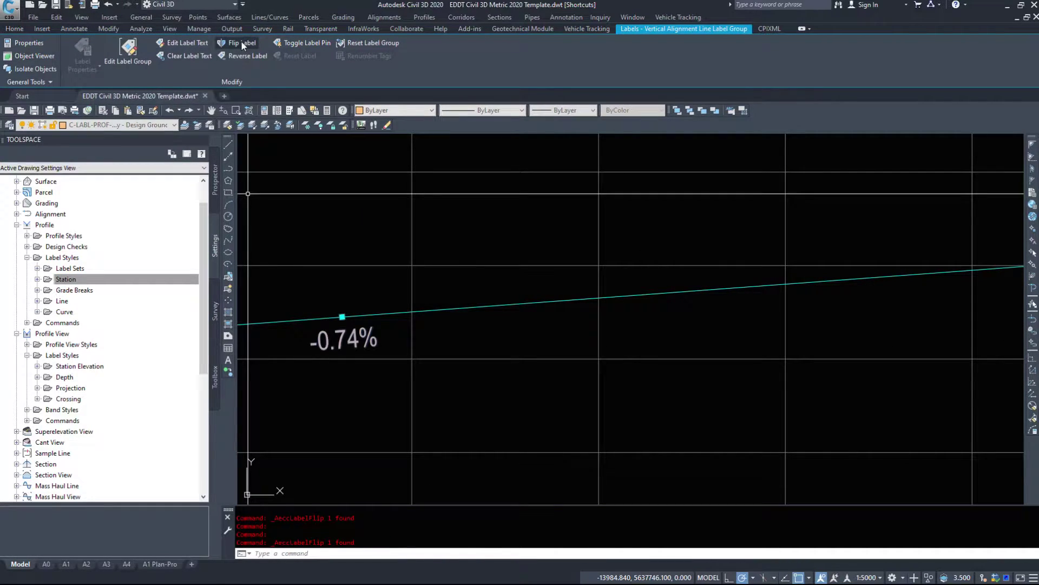
left_click(241, 42)
left_click(241, 42)
mouse_move(533, 469)
middle_mouse_down()
mouse_move(469, 455)
mouse_move(179, 446)
middle_mouse_up()
scroll(178, 446, "down", 1)
scroll(291, 419, "down", 2)
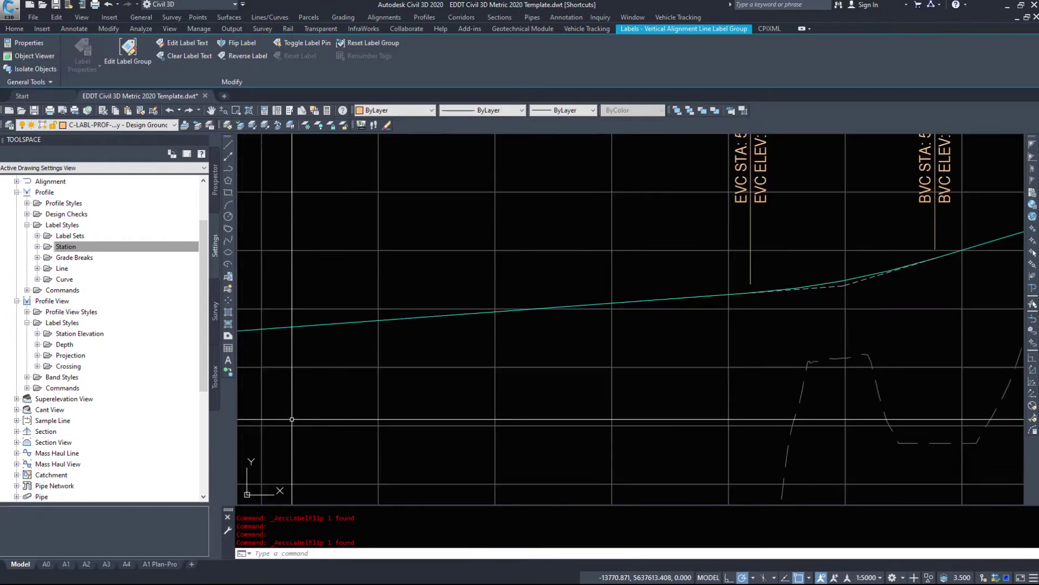
scroll(292, 419, "down", 2)
key("Escape")
Try flipping and reversing the sag curve label at PVI station 5+902.193.
scroll(502, 300, "up", 3)
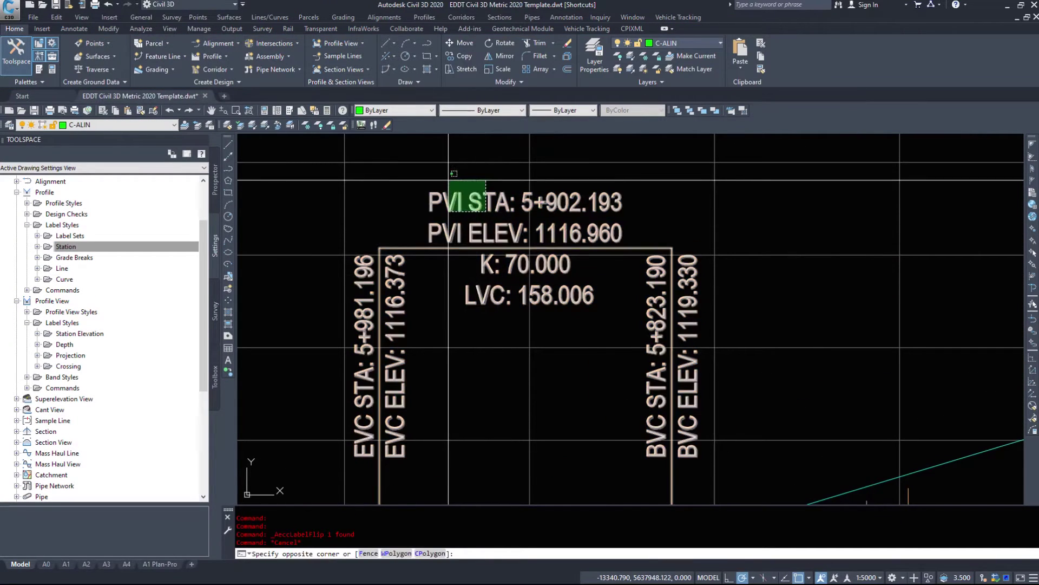
left_click(448, 181)
scroll(448, 180, "down", 4)
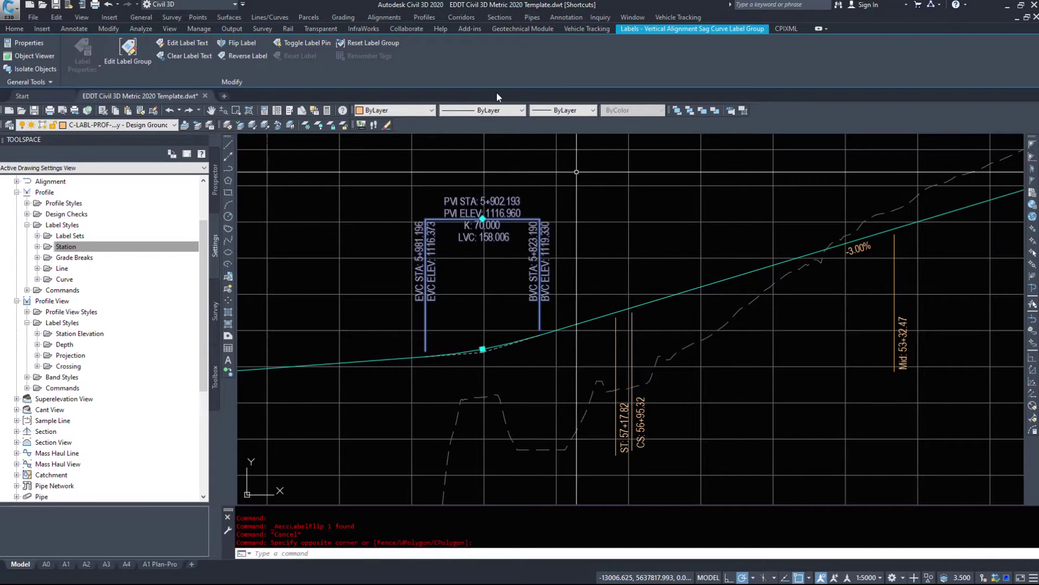
left_click(234, 42)
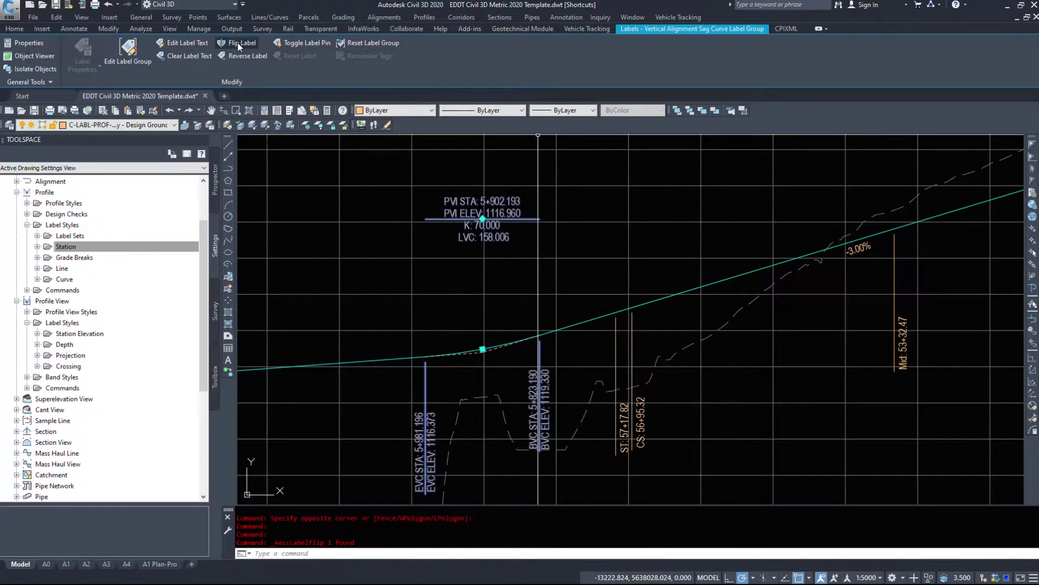
left_click(238, 43)
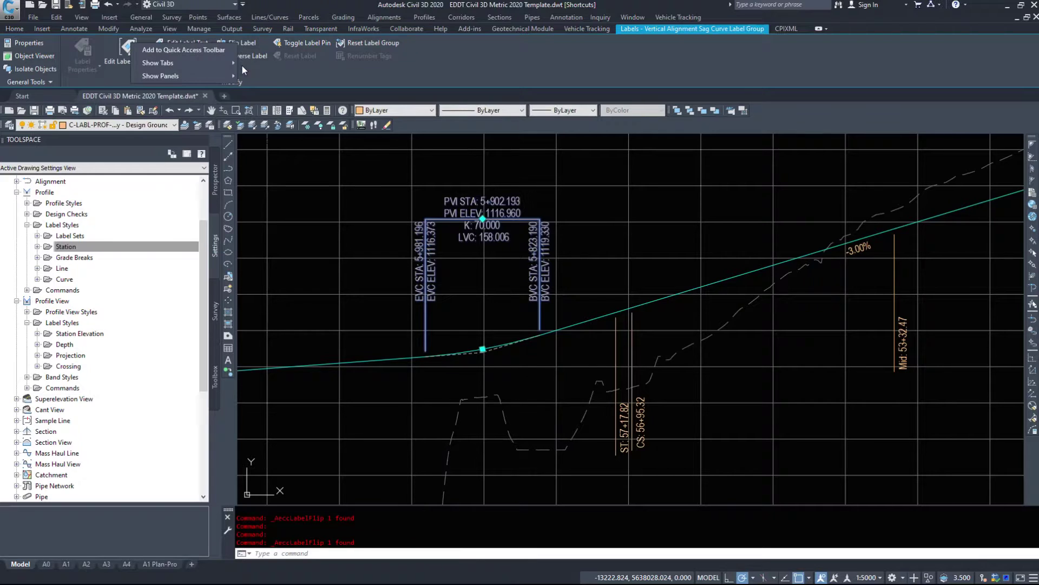
left_click(245, 57)
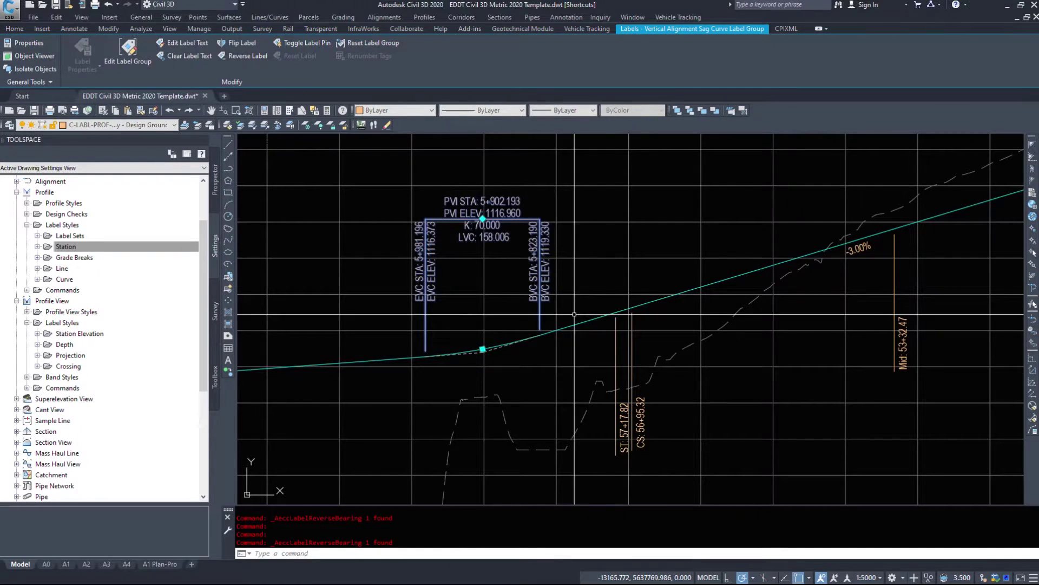
Examine the PVI, K, LVC, EVC and BVC texts of the first sag curve label.
mouse_move(554, 315)
middle_mouse_down()
mouse_move(455, 335)
mouse_move(510, 429)
mouse_move(545, 457)
middle_mouse_up()
scroll(368, 311, "up", 2)
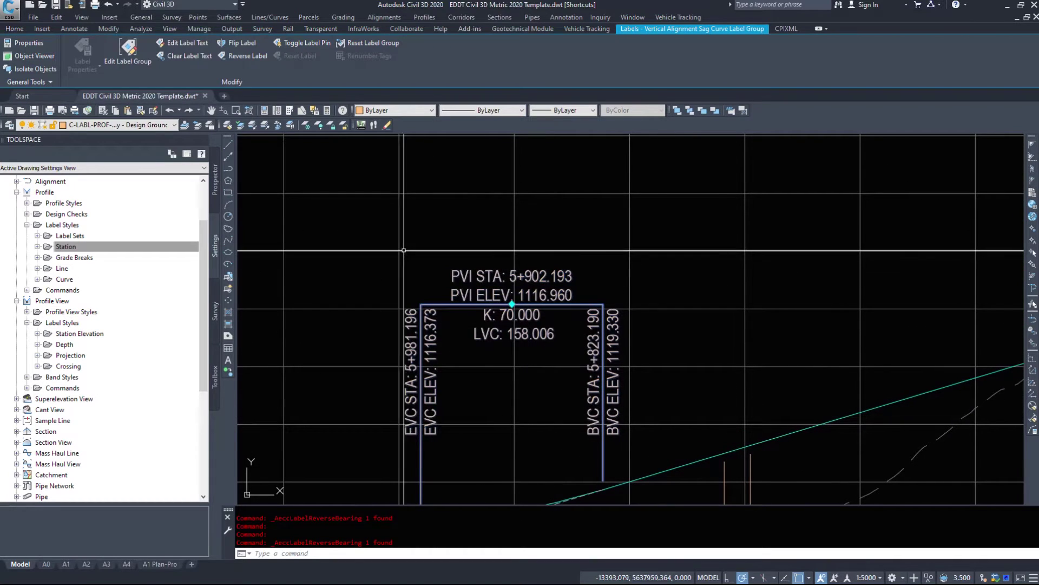
left_click_drag(476, 250, 528, 325)
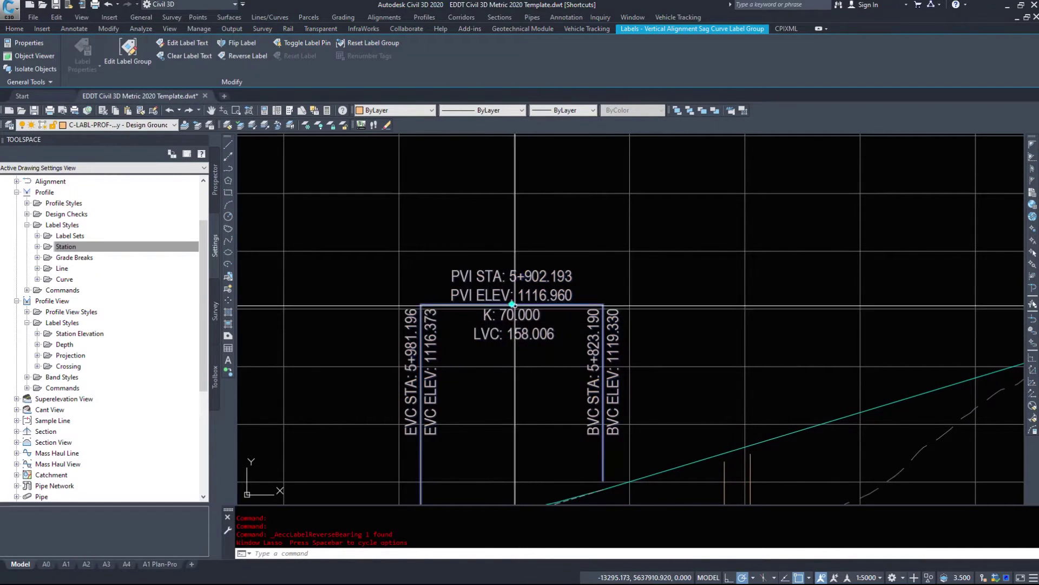
middle_click_drag(486, 432, 476, 404)
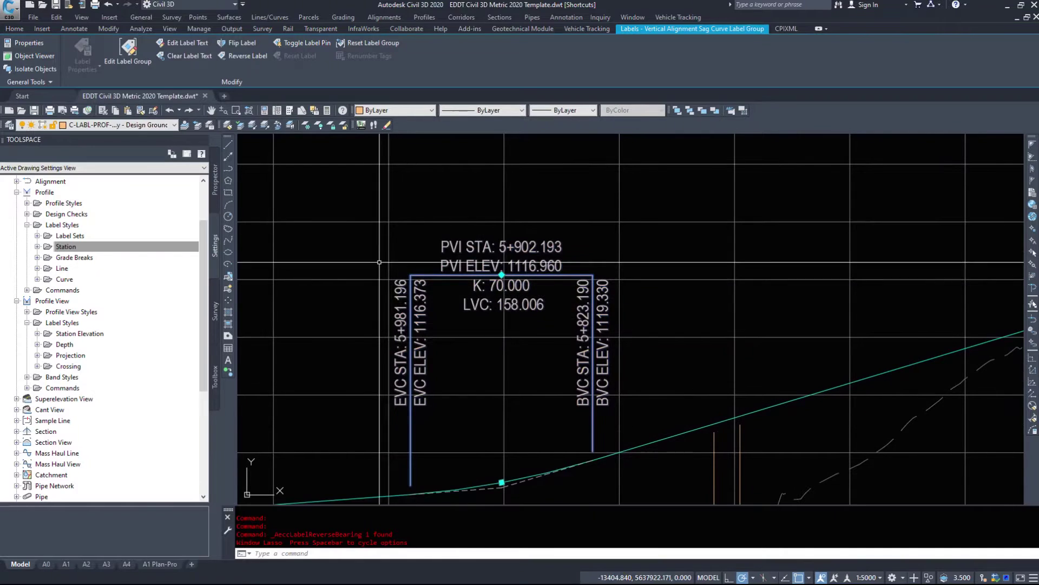
left_click(369, 254)
left_click(445, 438)
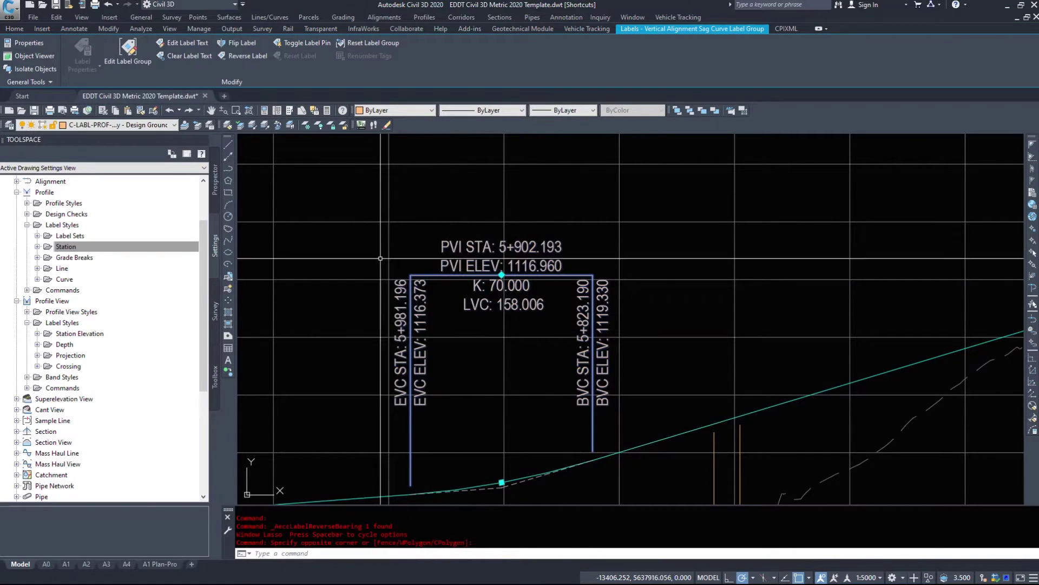
left_click(569, 414)
left_click(643, 280)
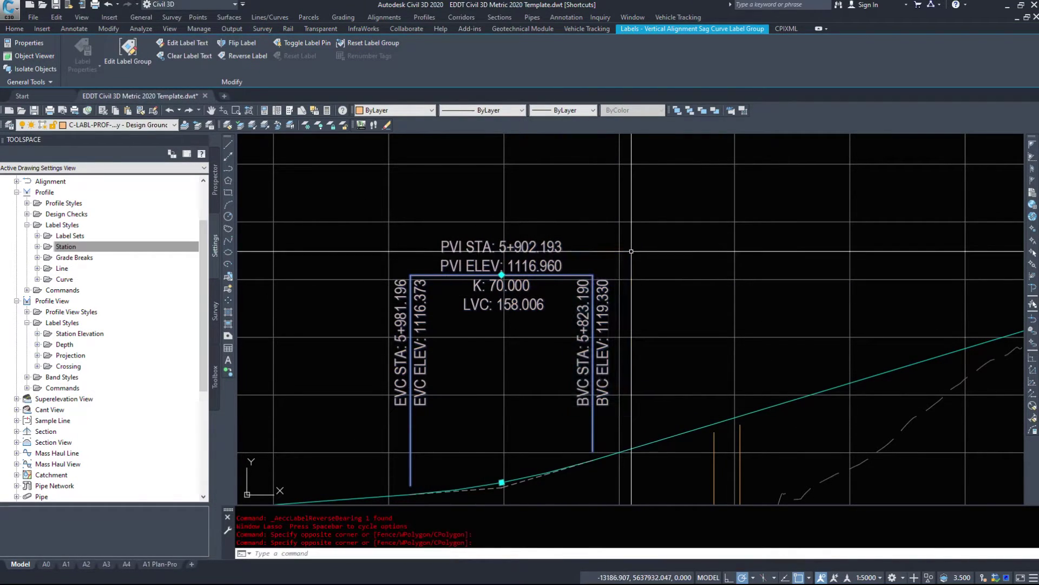
mouse_move(642, 424)
middle_mouse_down()
mouse_move(379, 287)
mouse_move(699, 324)
middle_mouse_up()
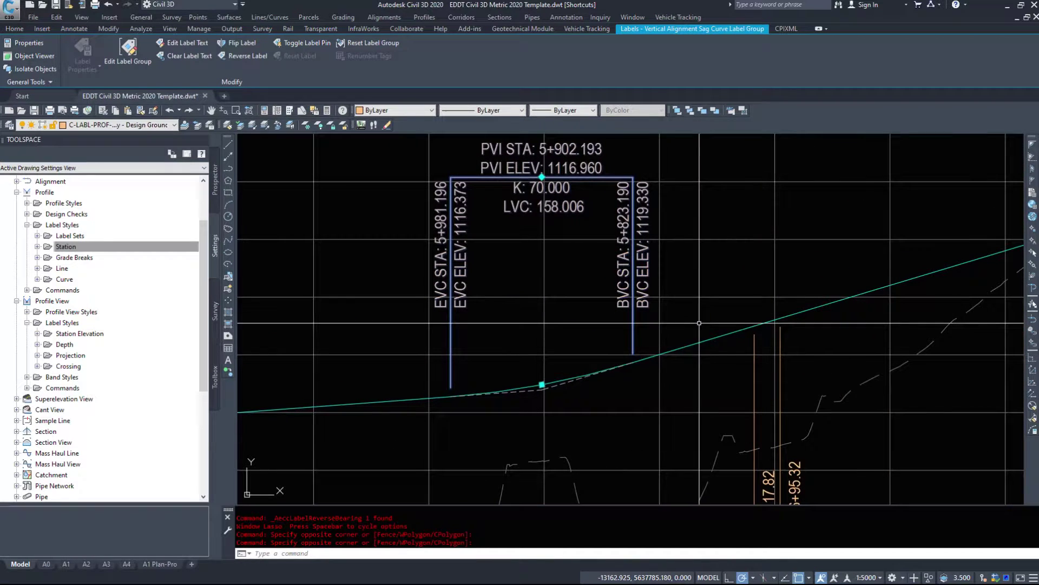
scroll(665, 324, "down", 2)
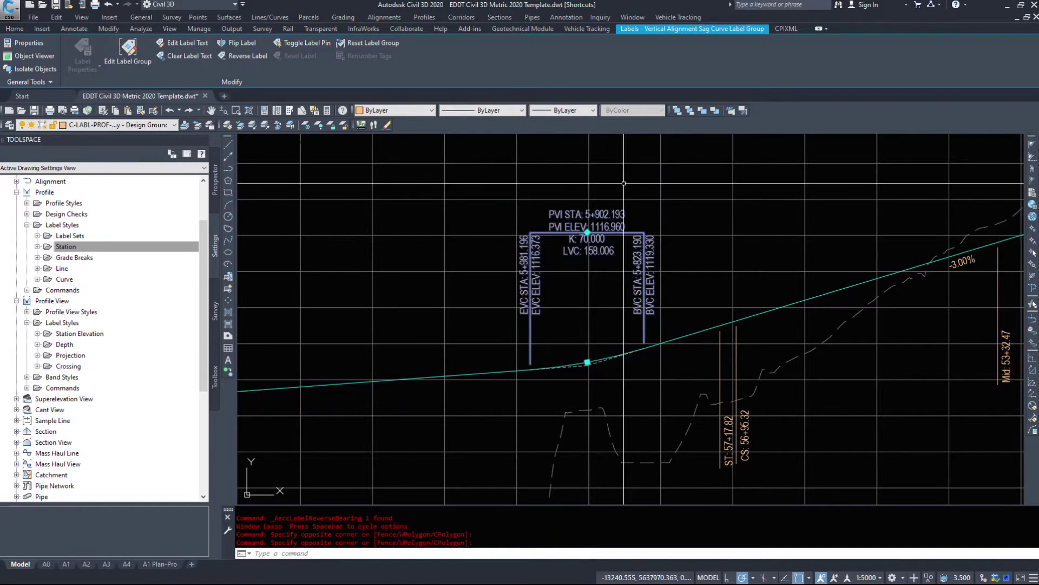
key("Escape")
Examine the geometry point station labels below the design profile between the first sag curve and the next crest curve.
middle_click_drag(768, 457, 554, 385)
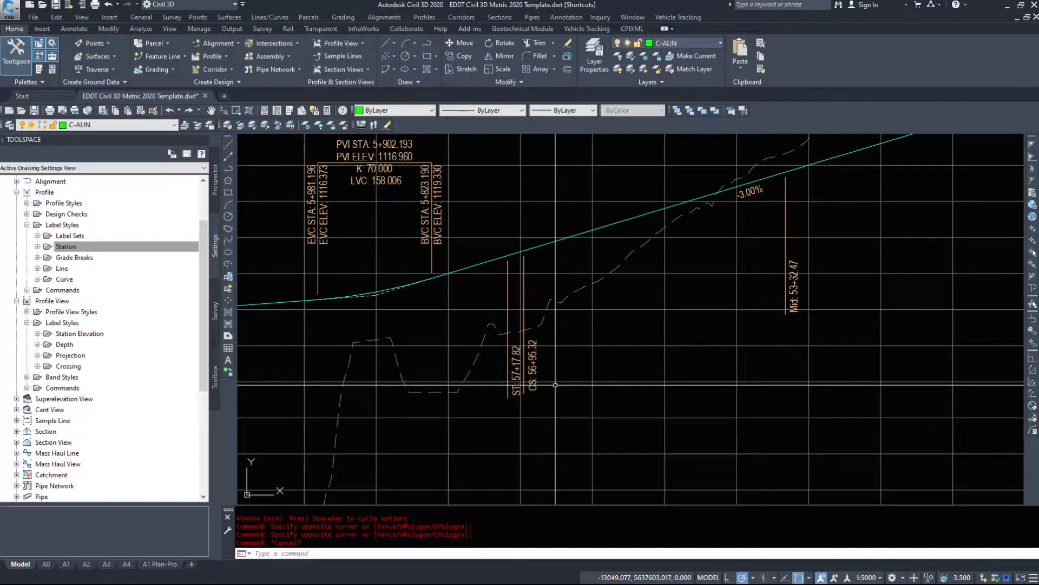
scroll(554, 385, "up", 2)
scroll(425, 245, "down", 1)
middle_click_drag(496, 254, 508, 380)
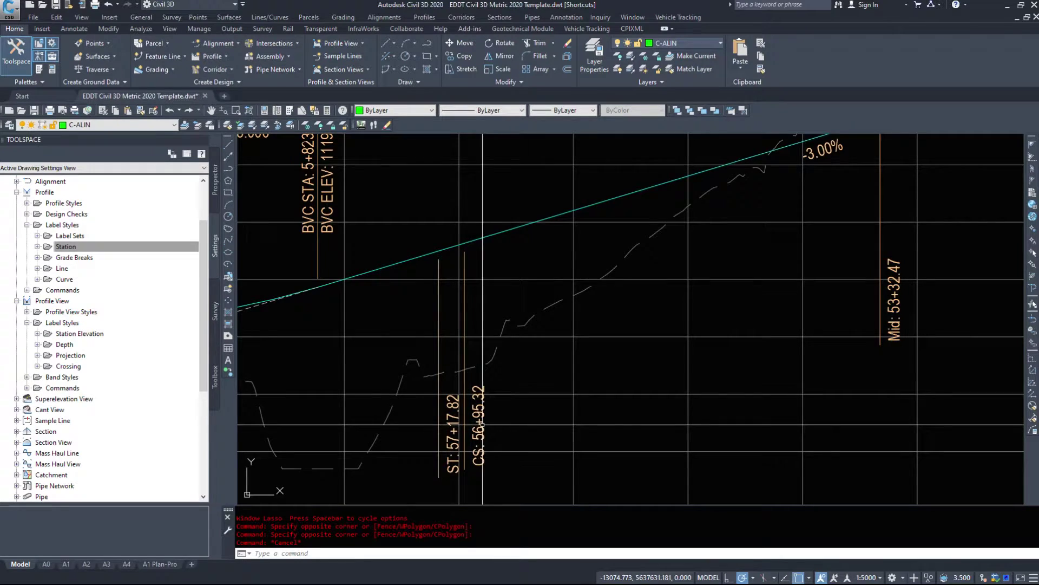
middle_click_drag(765, 203, 663, 283)
scroll(663, 283, "down", 6)
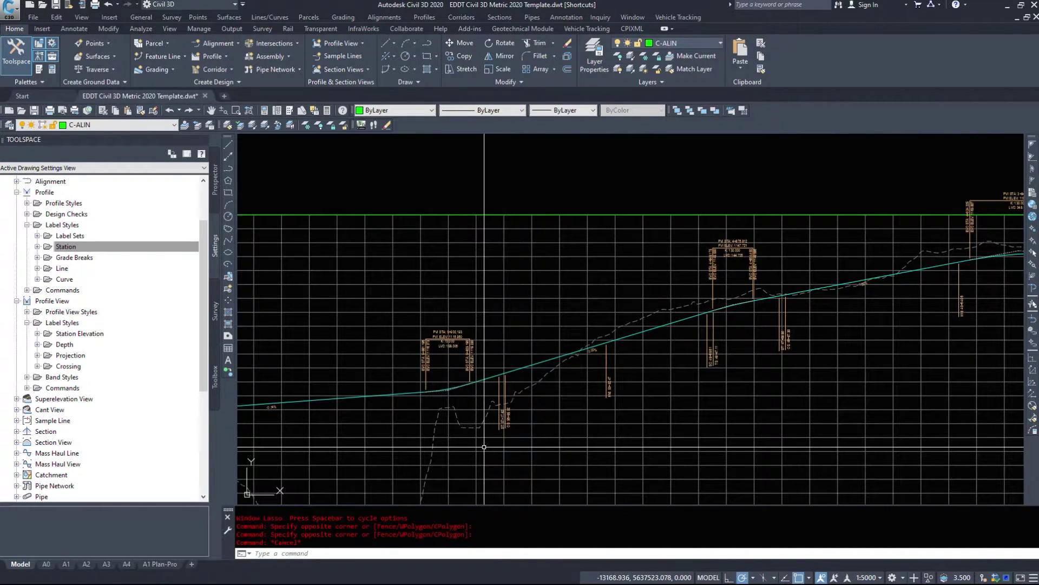
left_click(484, 446)
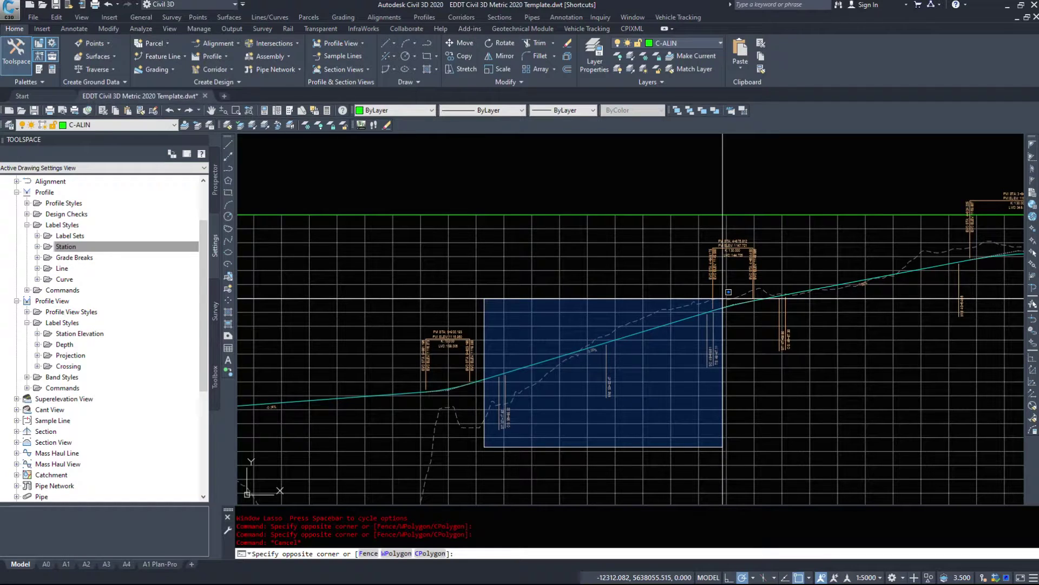
right_click(723, 298)
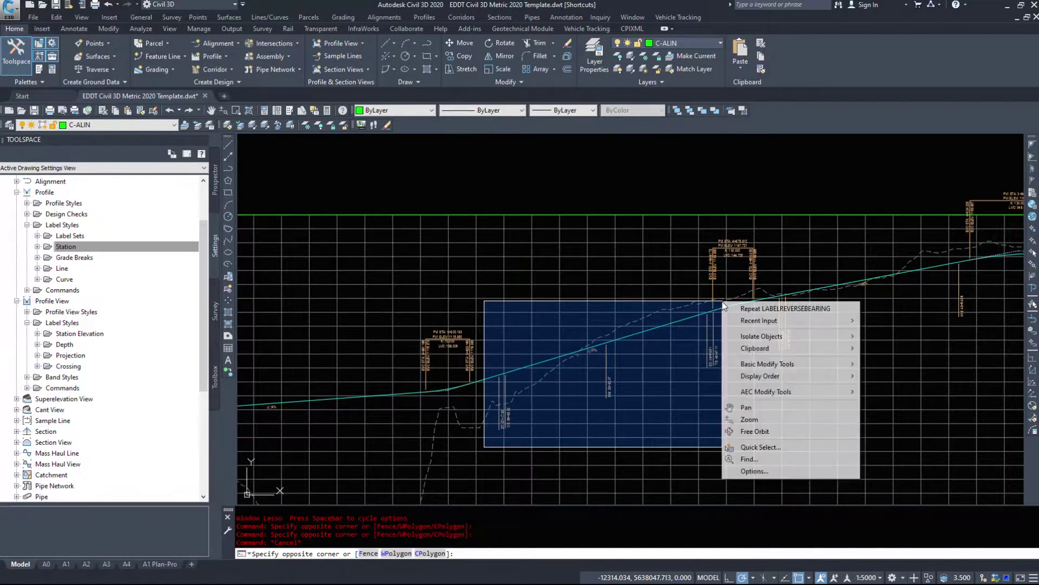
key("Escape")
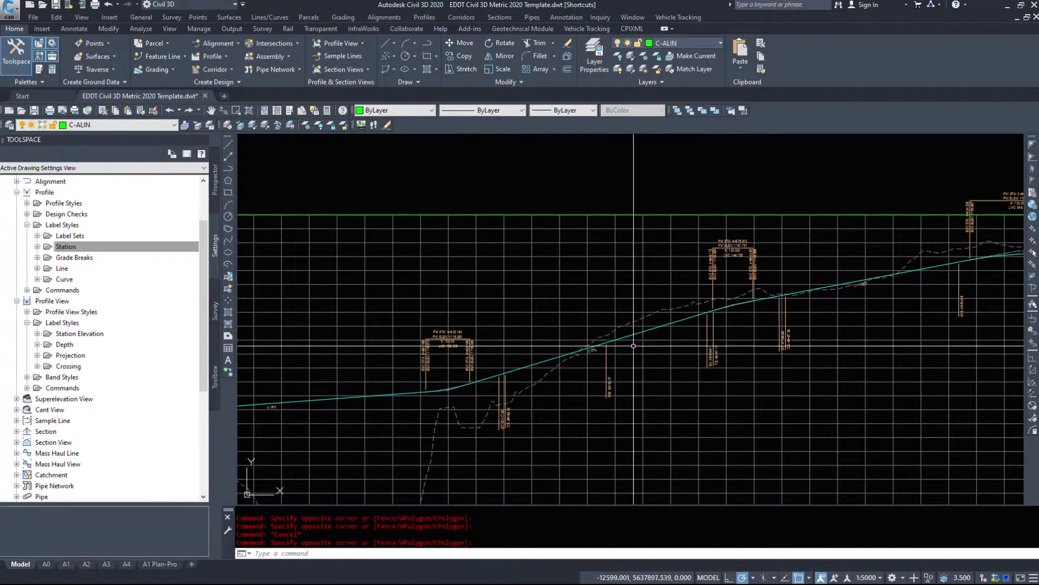
Review the curve, grade and geometry point labels along the profile around PVI stations 4+876.812 and 3+849.762.
scroll(497, 381, "up", 4)
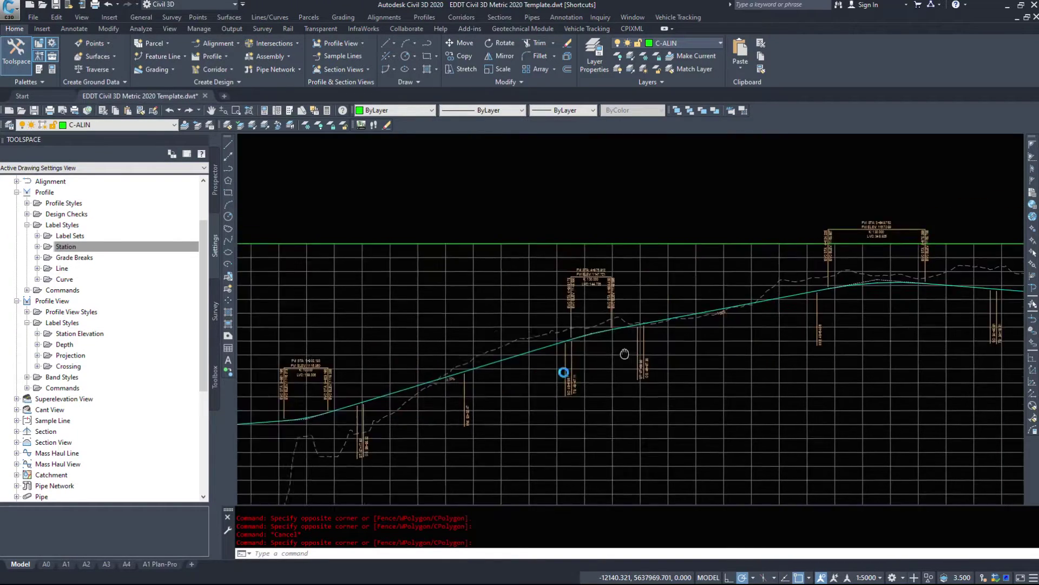
middle_click_drag(538, 408, 469, 383)
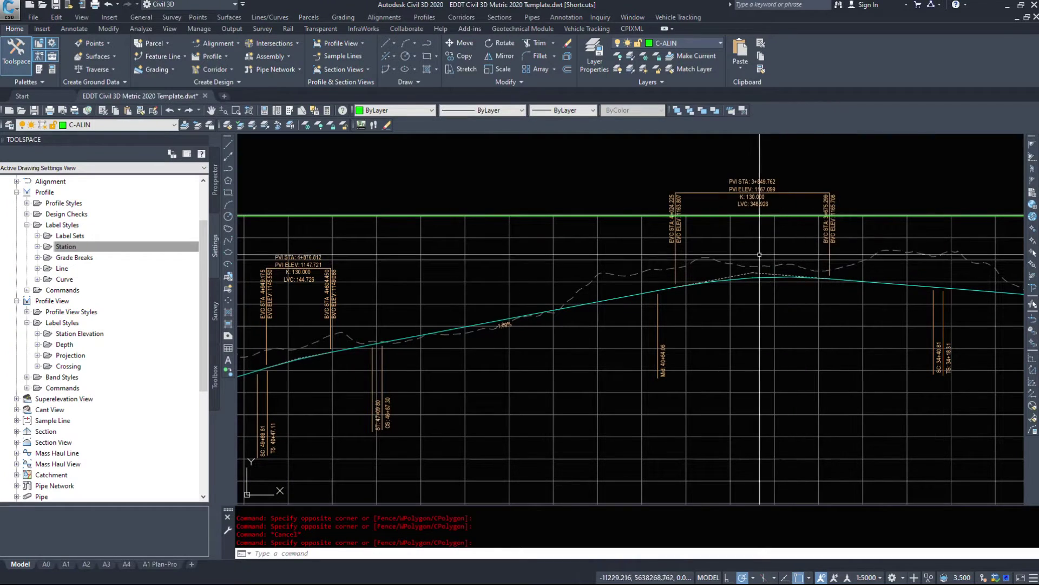
scroll(428, 300, "down", 7)
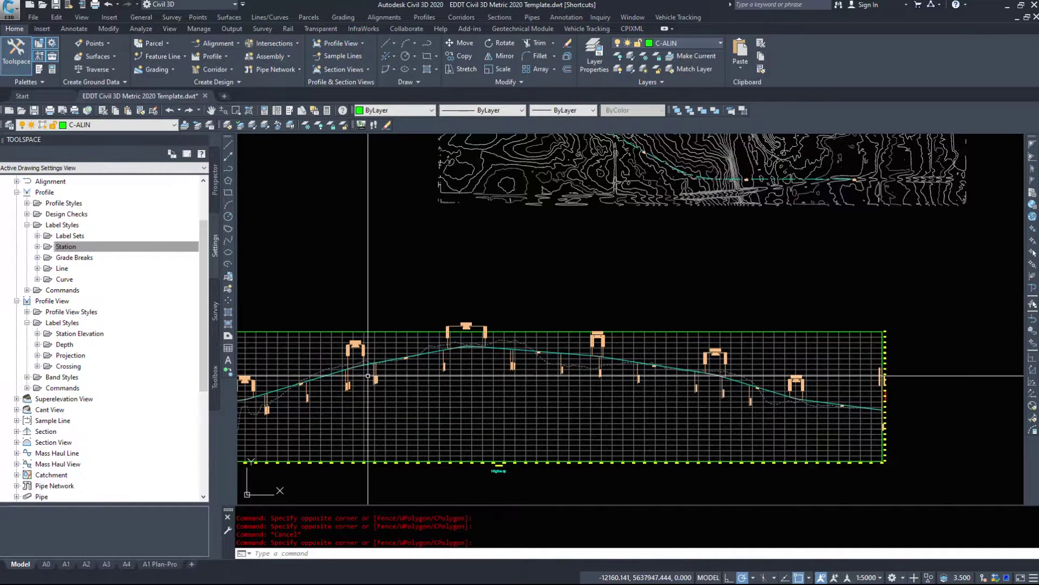
scroll(428, 301, "up", 1)
left_click(367, 291)
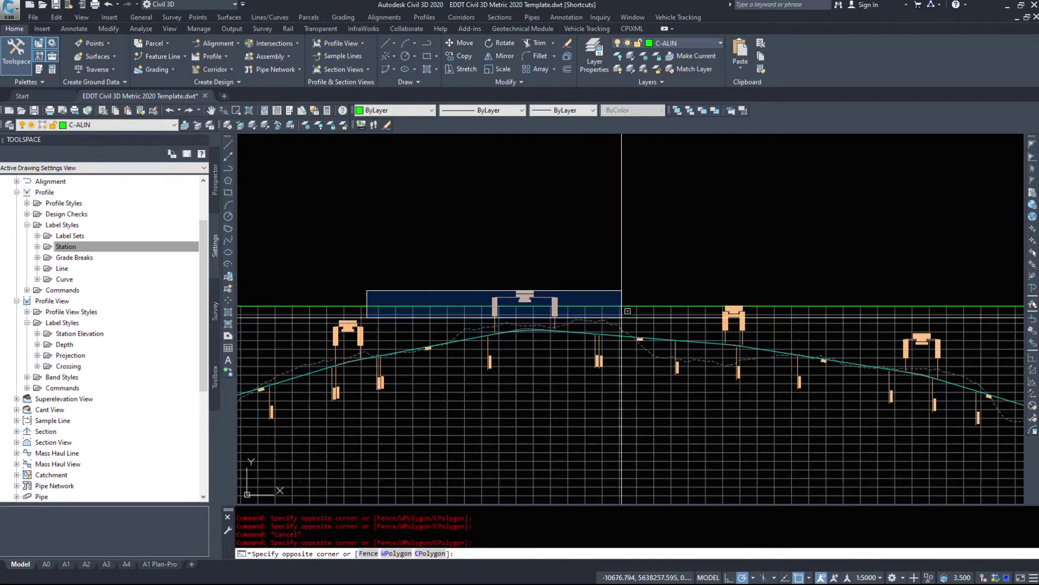
right_click(606, 229)
key("Escape")
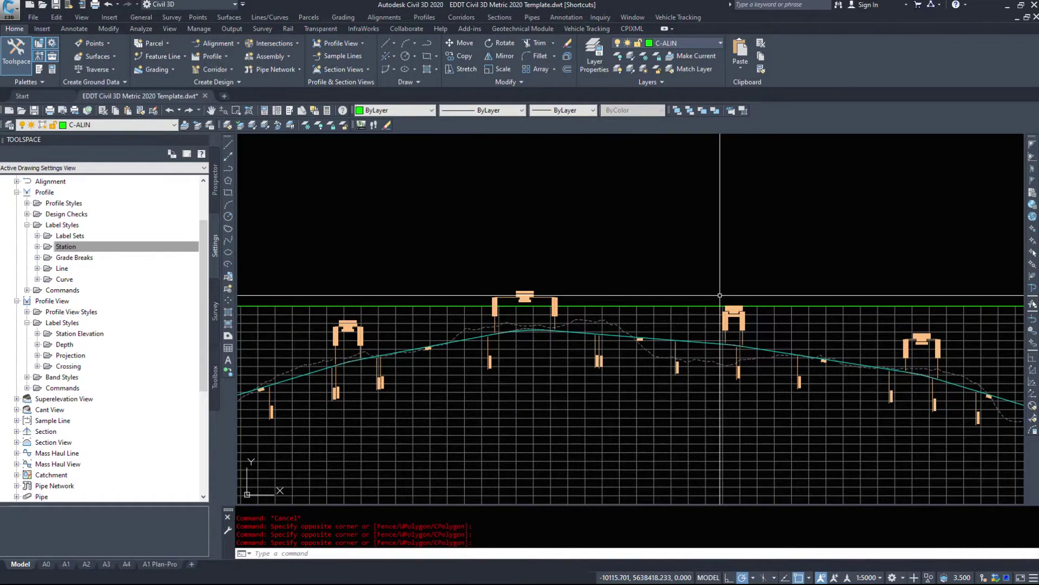
scroll(720, 296, "down", 5)
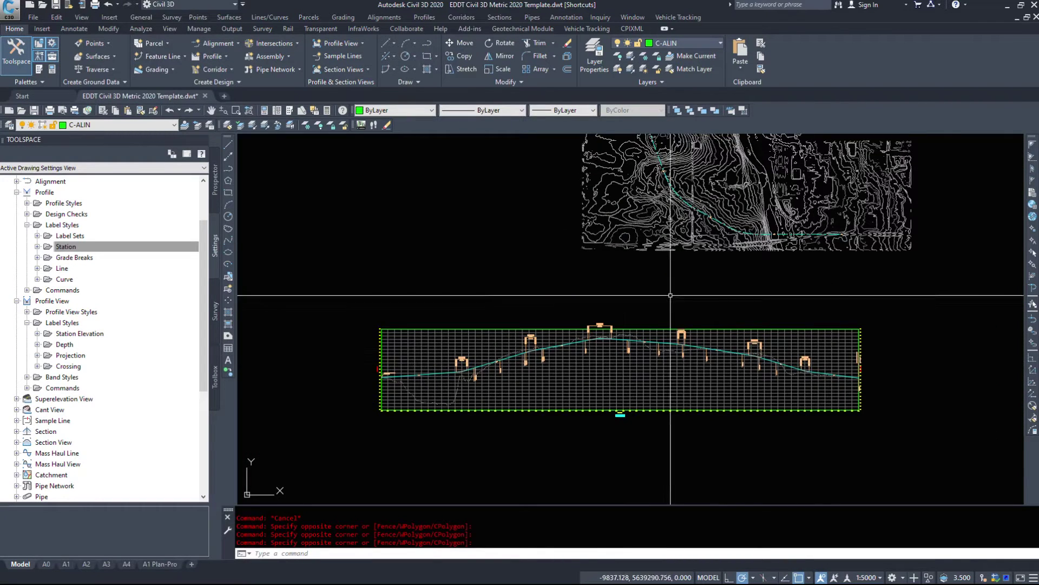
scroll(370, 343, "up", 5)
scroll(370, 357, "up", 5)
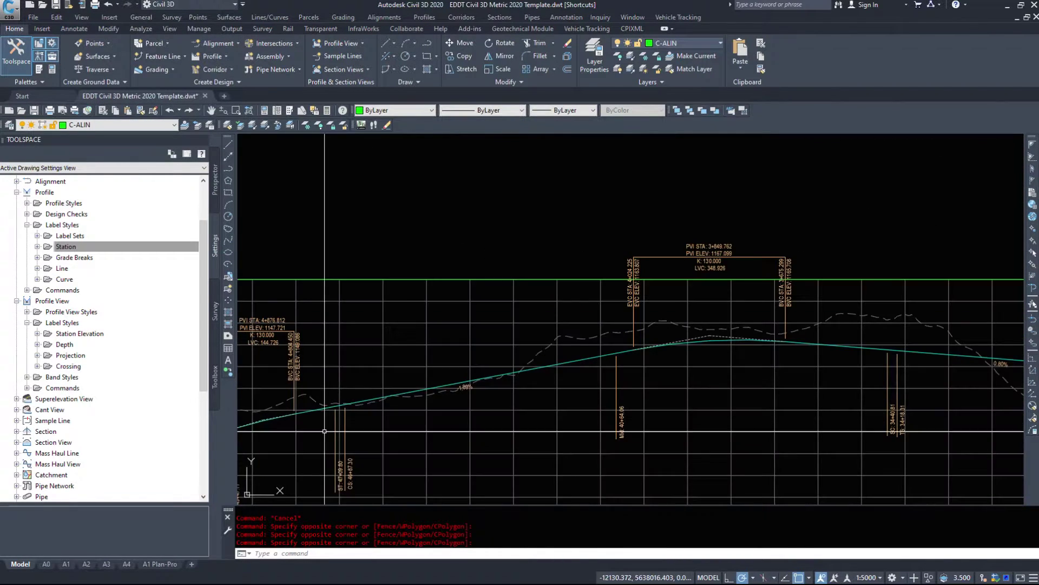
left_click(352, 463)
middle_click_drag(570, 411, 479, 335)
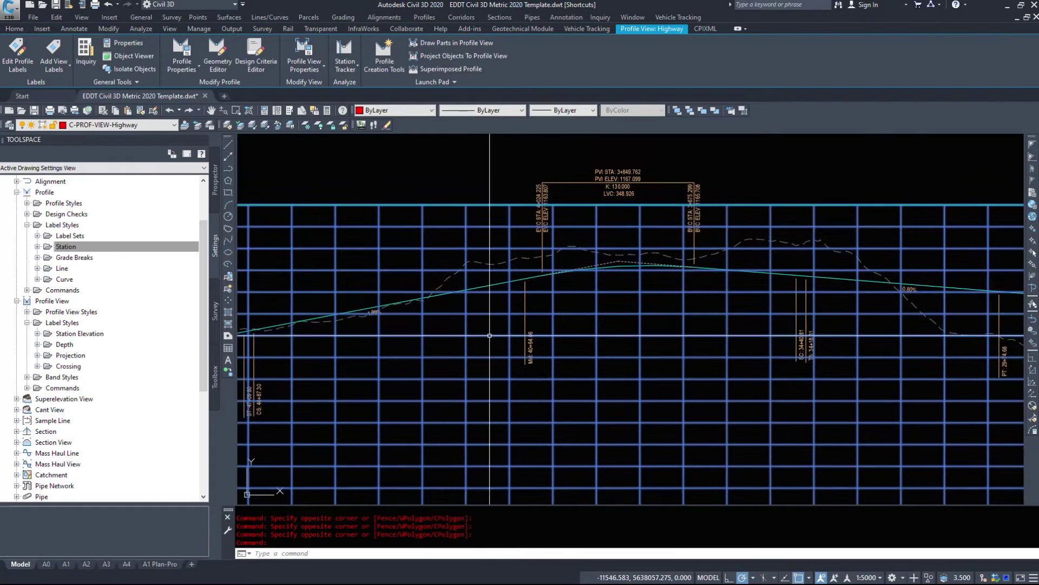
key("Escape")
scroll(937, 239, "down", 4)
middle_click_drag(808, 310, 347, 330)
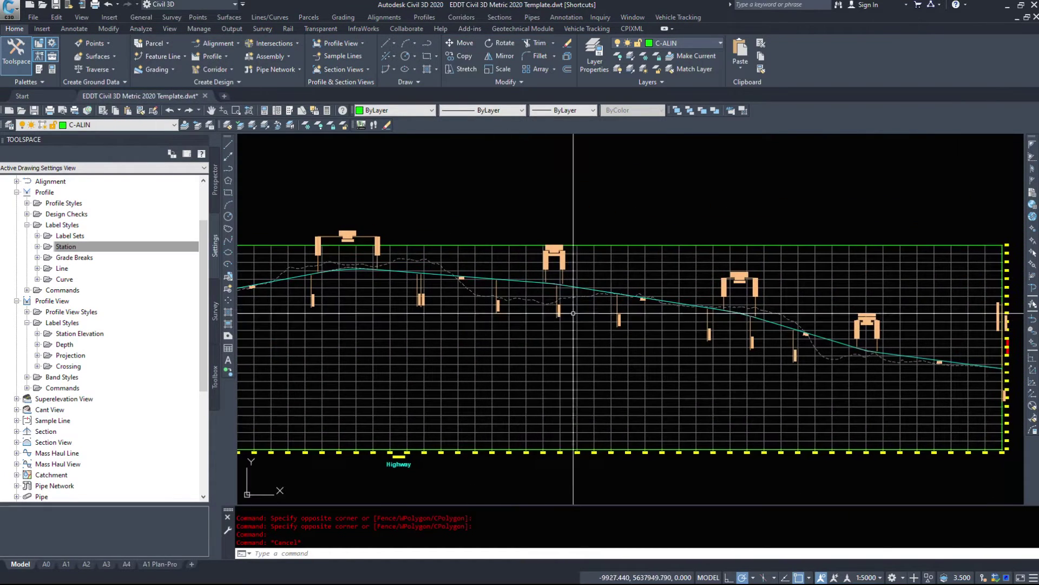
Examine the PVI, K, LVC, EVC and BVC texts of the crest curve label at PVI station 3+849.762.
middle_click_drag(574, 313, 778, 342)
scroll(567, 271, "up", 9)
middle_click_drag(408, 324, 494, 314)
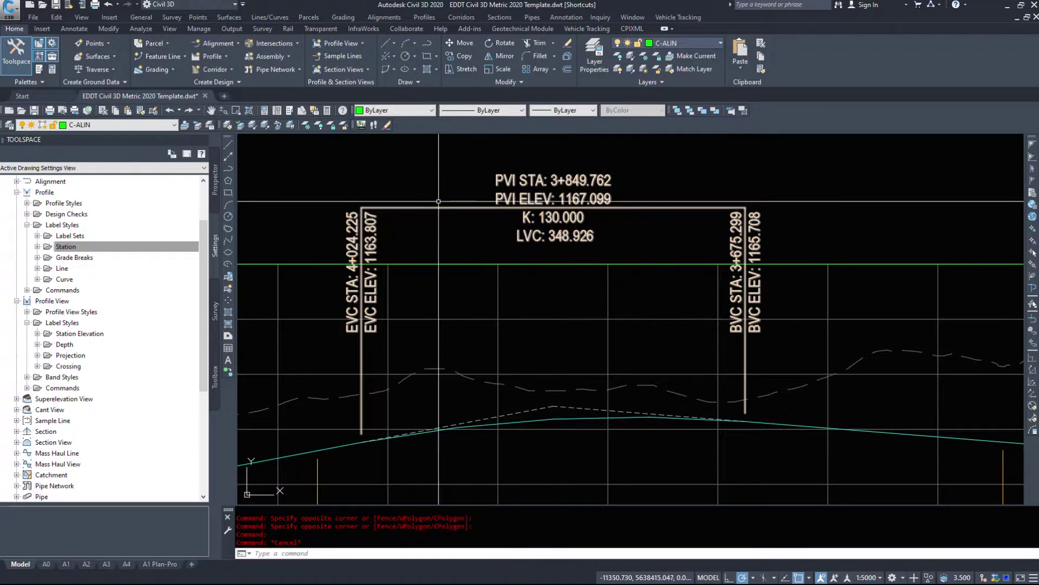
left_click(704, 146)
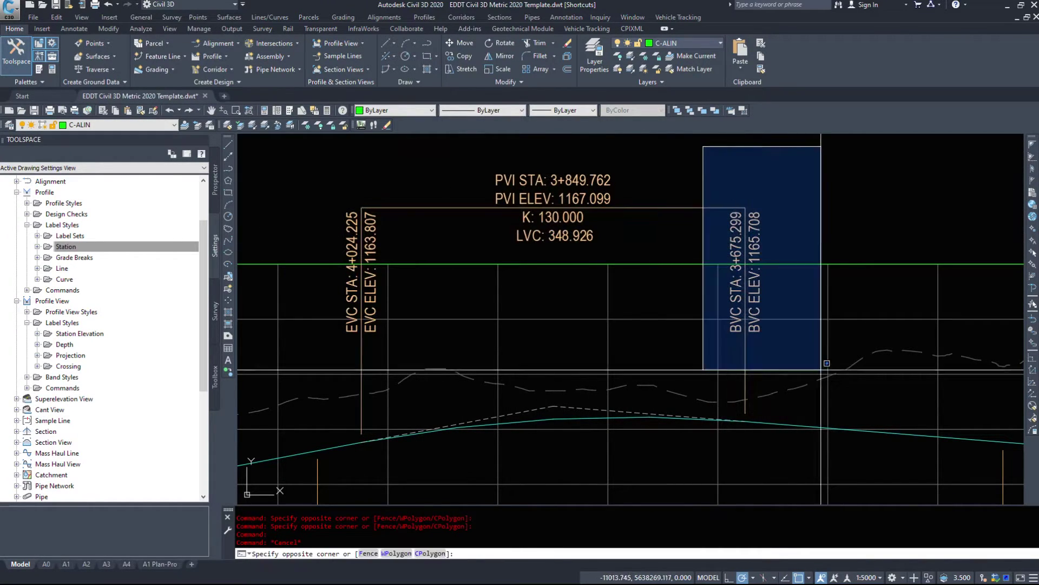
left_click(822, 368)
left_click(432, 387)
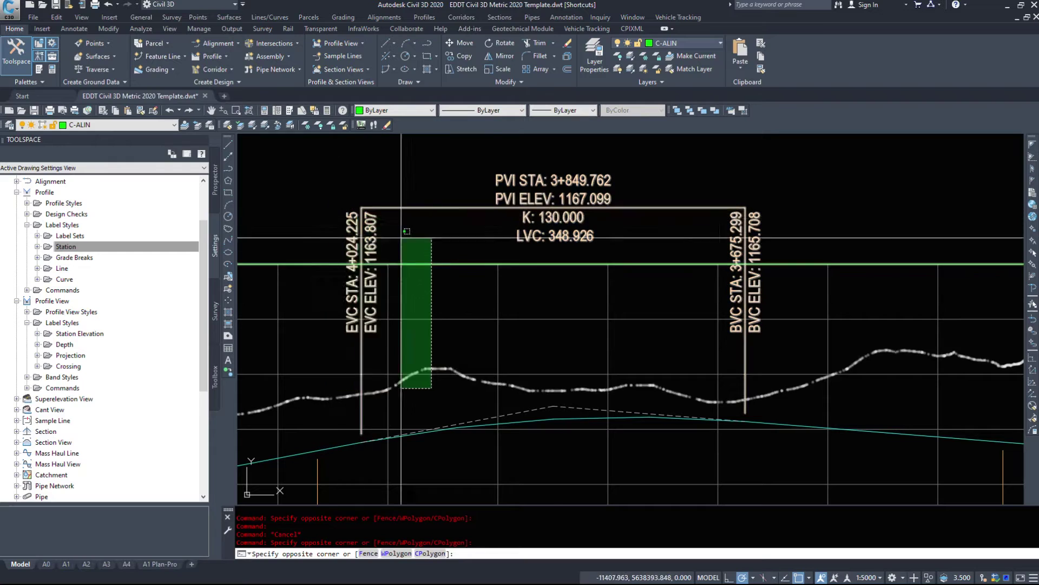
left_click(601, 371)
Inspect the grade, curve and geometry point labels along the descending part of the profile, including the grade break label at station 0+000.00.
scroll(602, 371, "down", 3)
middle_click_drag(760, 437, 366, 123)
scroll(435, 185, "down", 2)
middle_click_drag(627, 183, 617, 285)
scroll(617, 285, "up", 4)
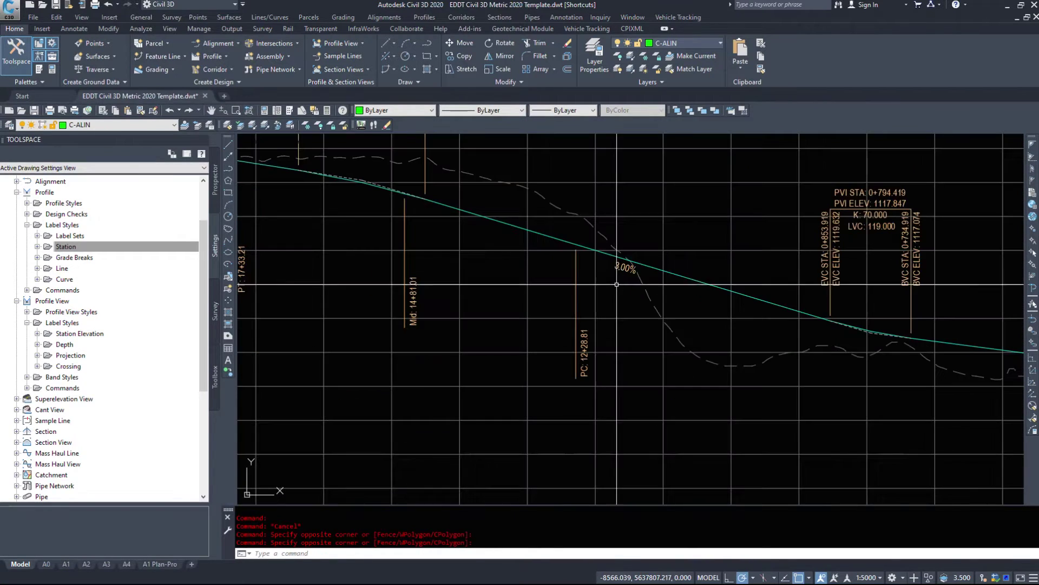
scroll(702, 399, "down", 4)
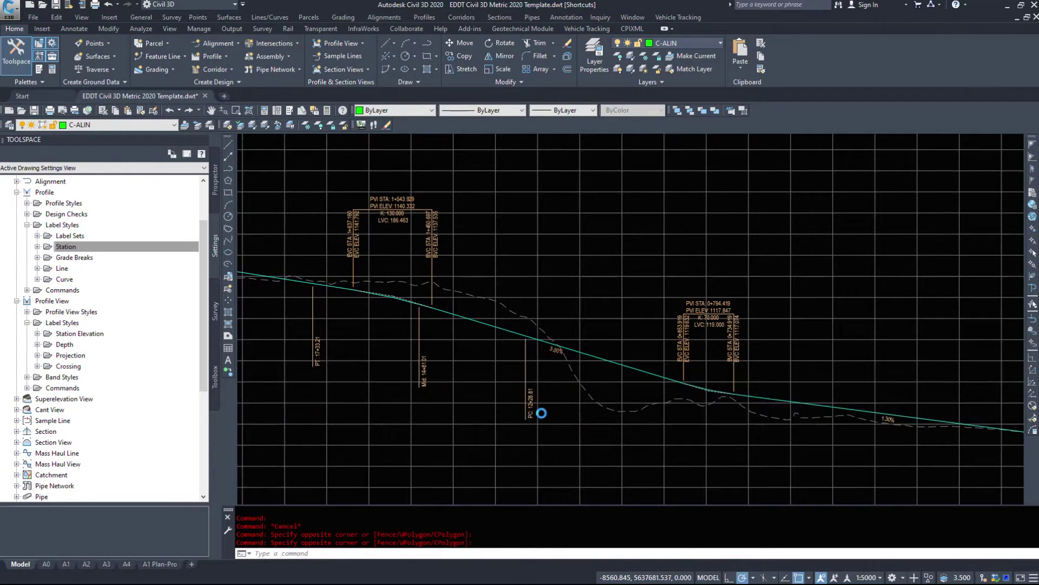
scroll(544, 437, "up", 6)
scroll(544, 437, "down", 5)
scroll(769, 357, "up", 5)
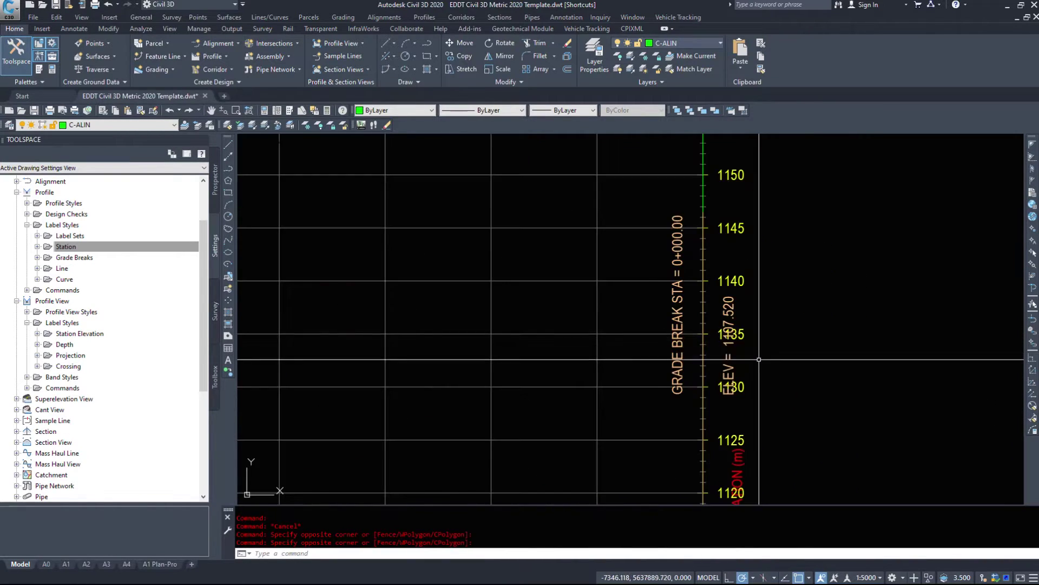
scroll(812, 320, "down", 2)
scroll(812, 320, "down", 4)
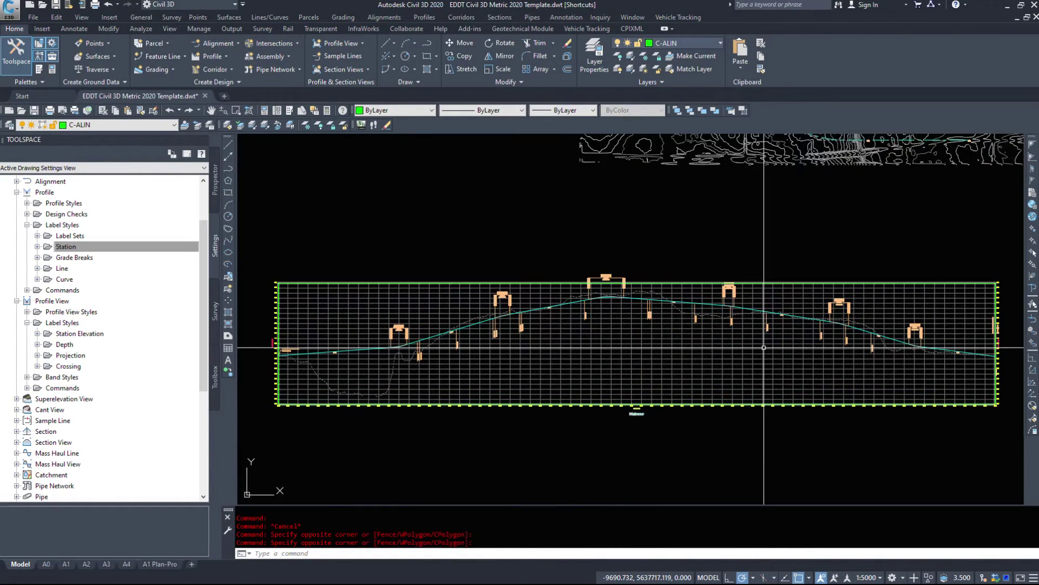
left_click(570, 303)
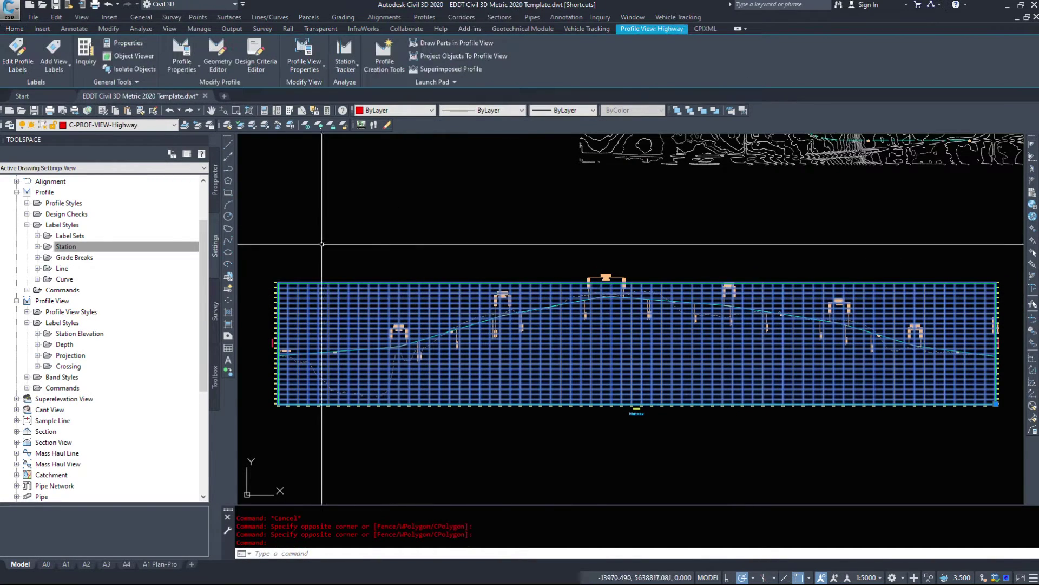
middle_click_drag(400, 286, 421, 276)
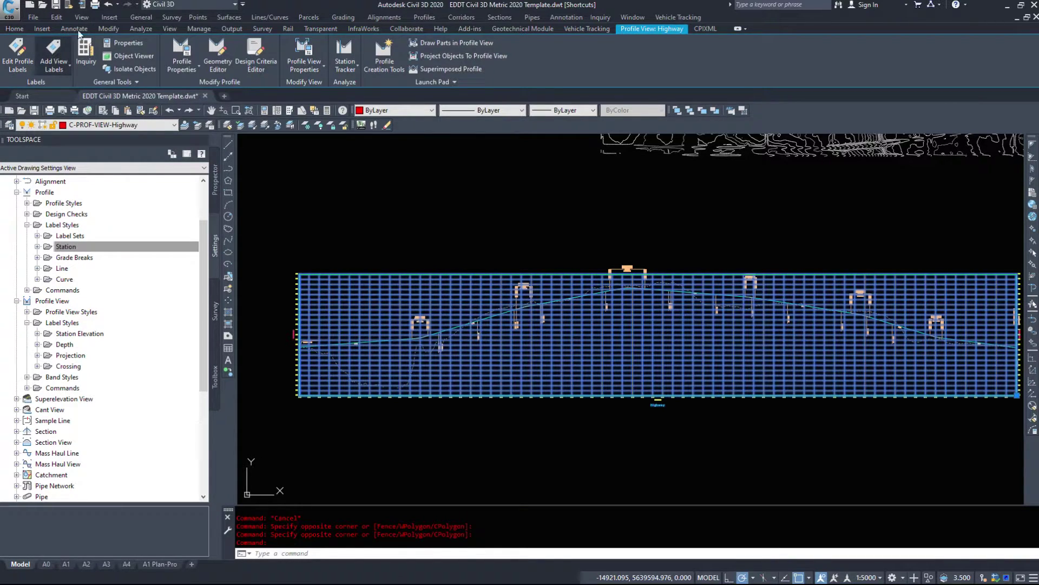
key("Escape")
key("Escape")
Open the Add Labels dialog and set the feature to Profile View for a Station Elevation label.
left_click(151, 18)
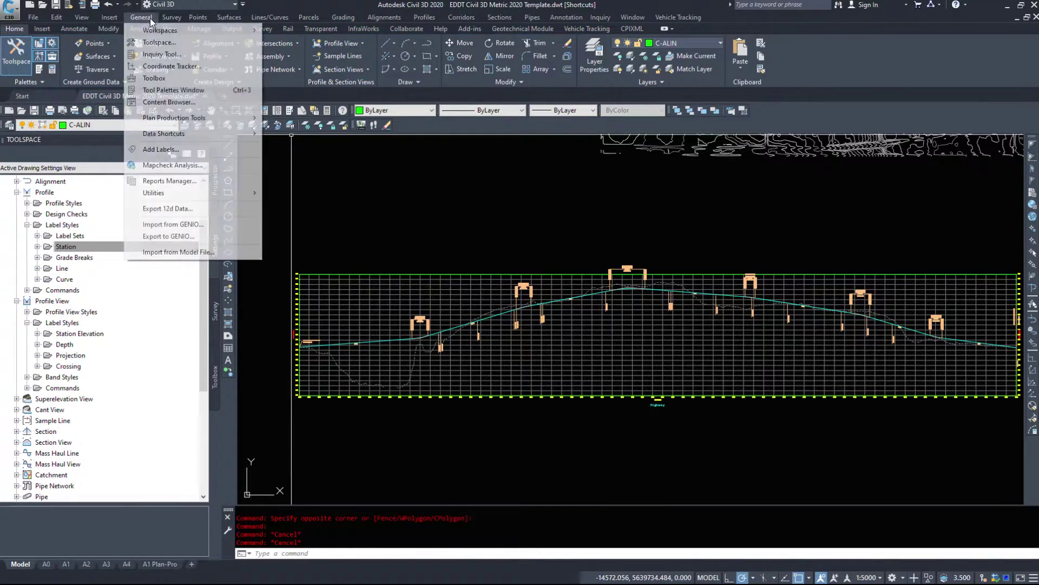
left_click(160, 149)
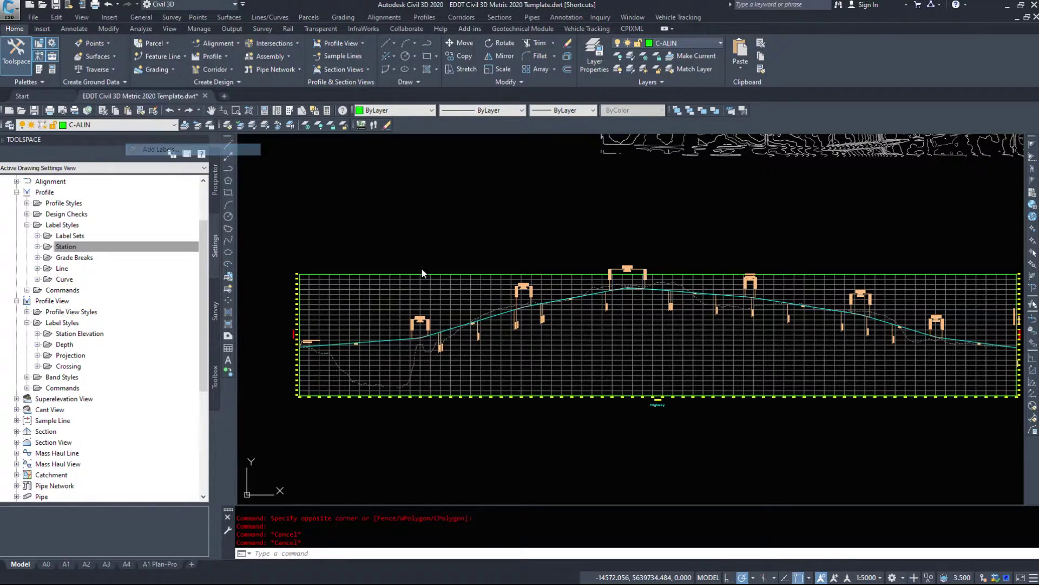
left_click_drag(256, 115, 231, 114)
left_click(238, 137)
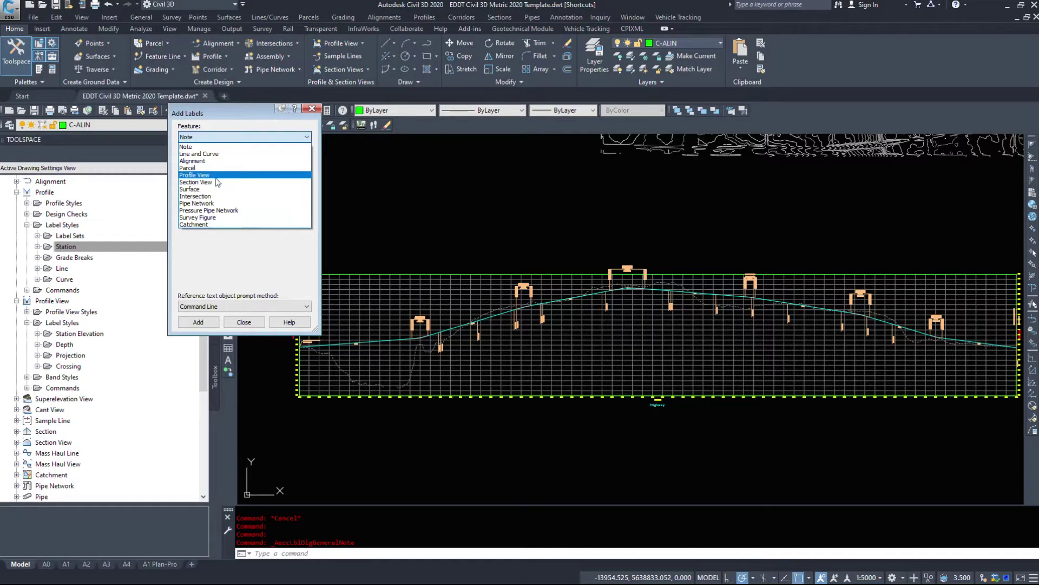
left_click(216, 175)
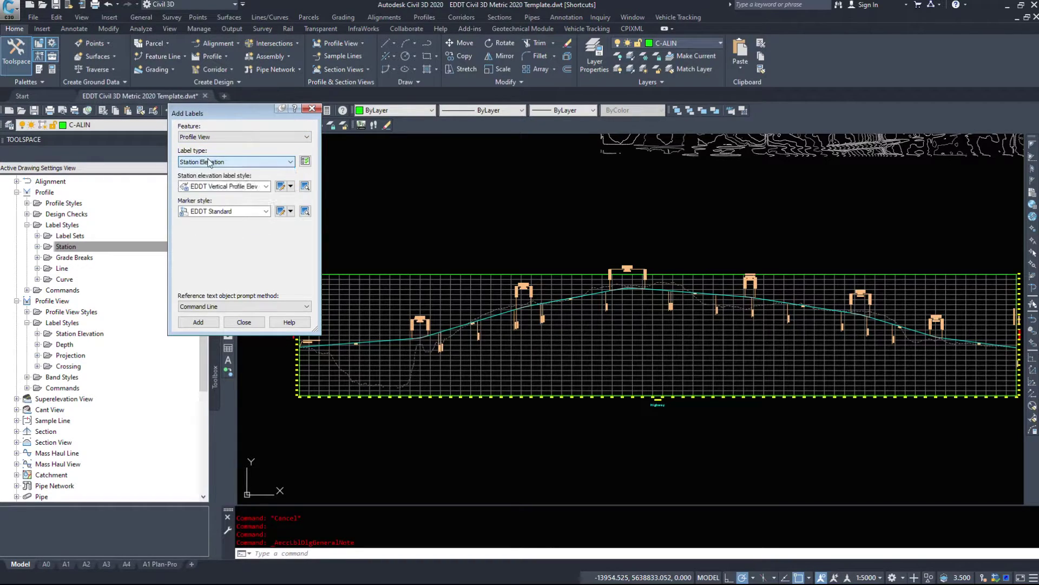
Add a Station Elevation label with the EDDT Standard marker to the Highway profile view at about station 3+747, elevation 1148.
left_click(199, 323)
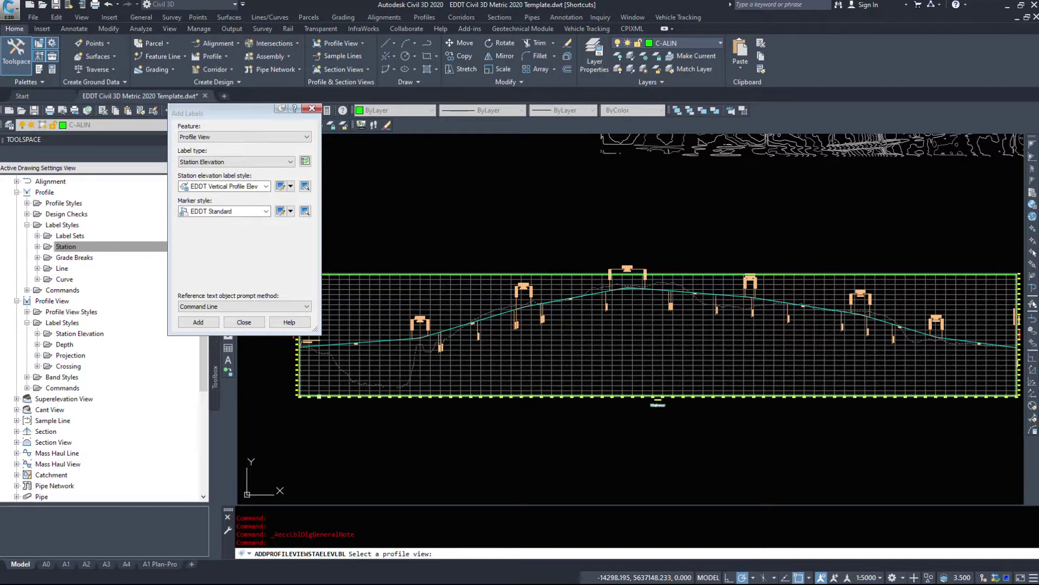
left_click(319, 396)
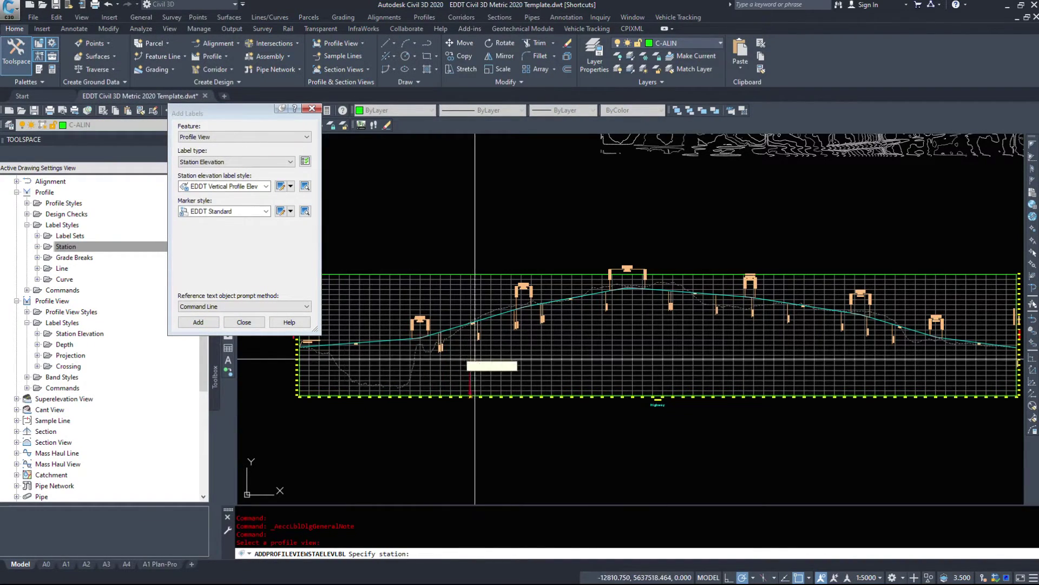
scroll(643, 302, "up", 8)
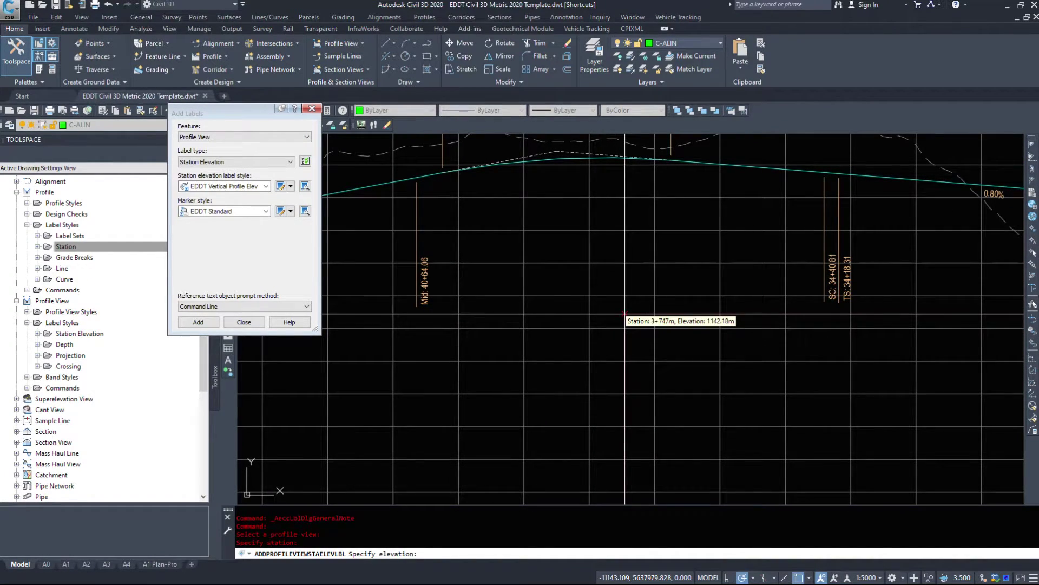
left_click(625, 276)
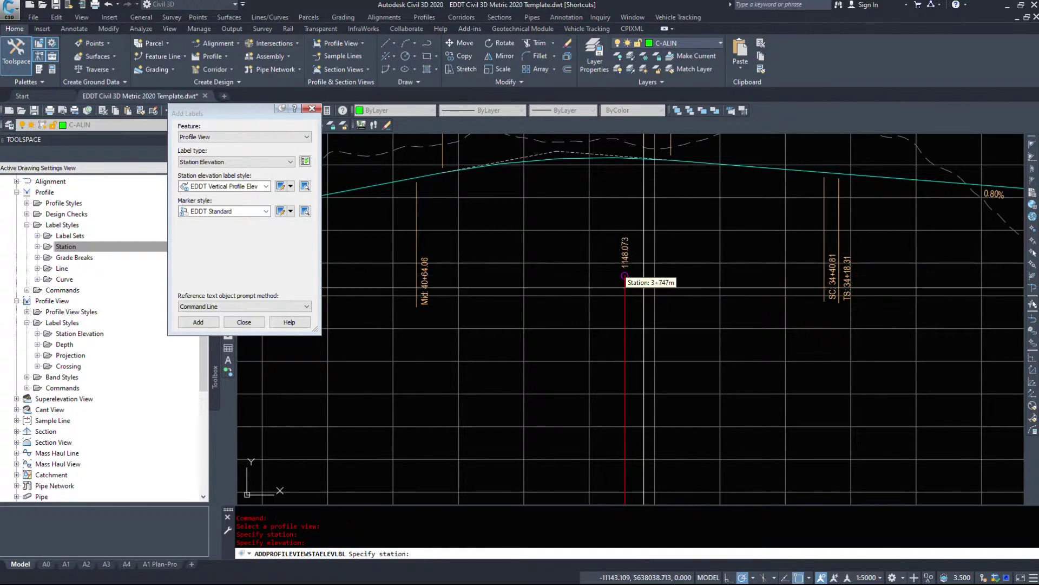
scroll(693, 326, "up", 4)
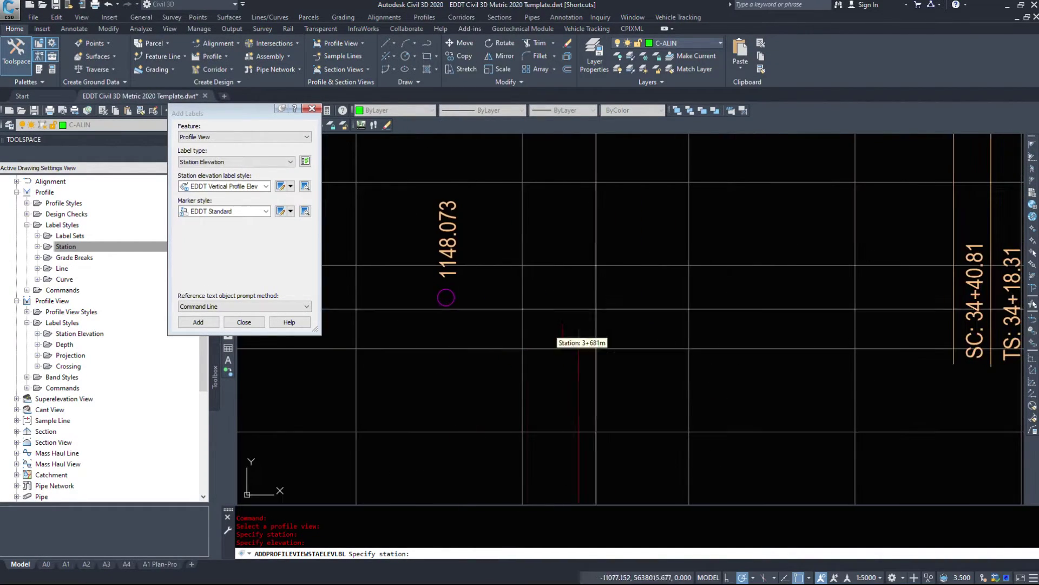
key("Escape")
Examine the Station & Elevation text contents and available properties in the placed label's EDDT Vertical Profile Elevation Label (2.0mm) style.
left_click(449, 244)
scroll(493, 308, "down", 4)
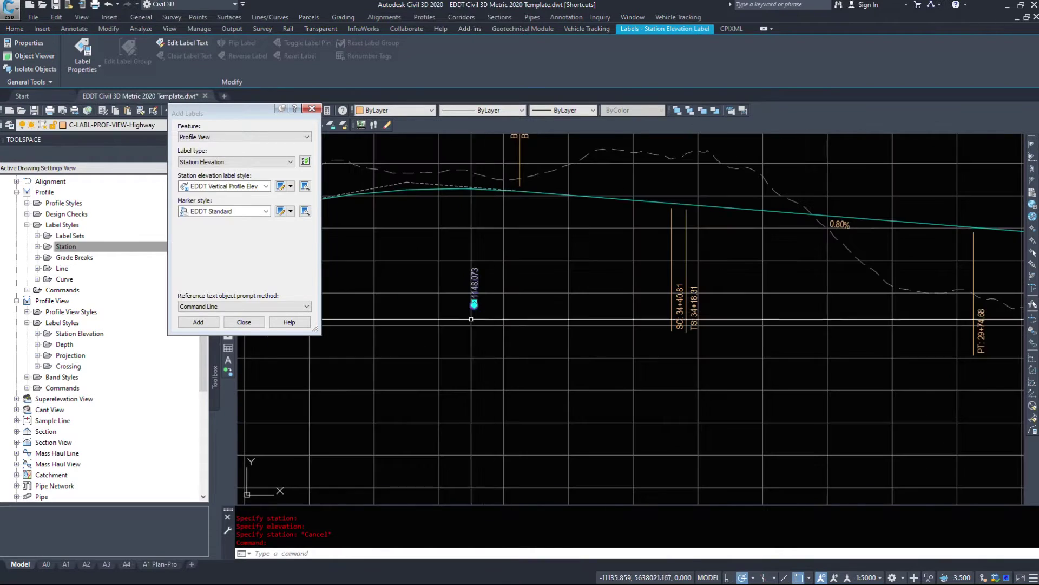
left_click(242, 189)
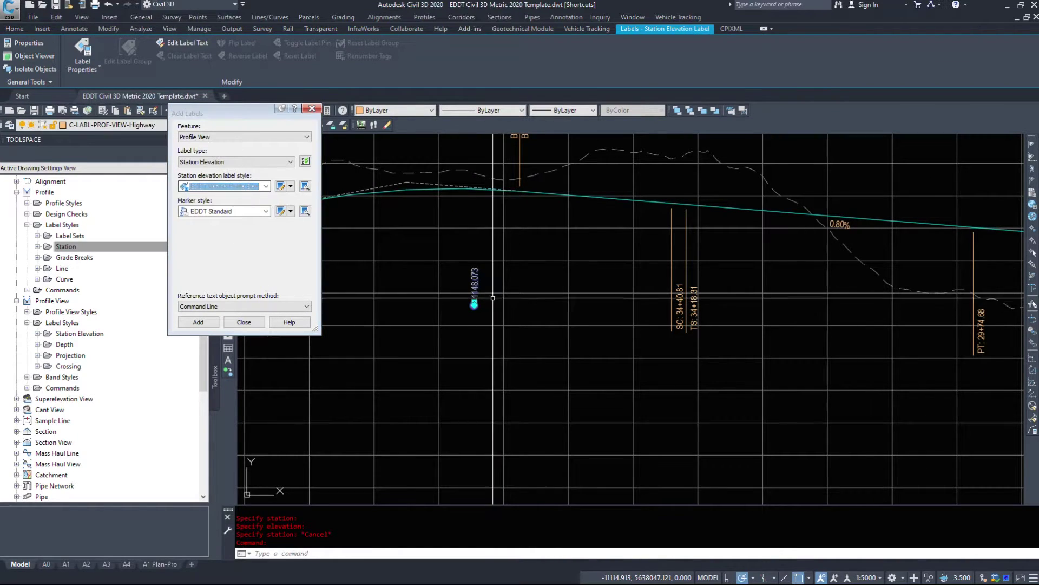
right_click(477, 278)
left_click(563, 422)
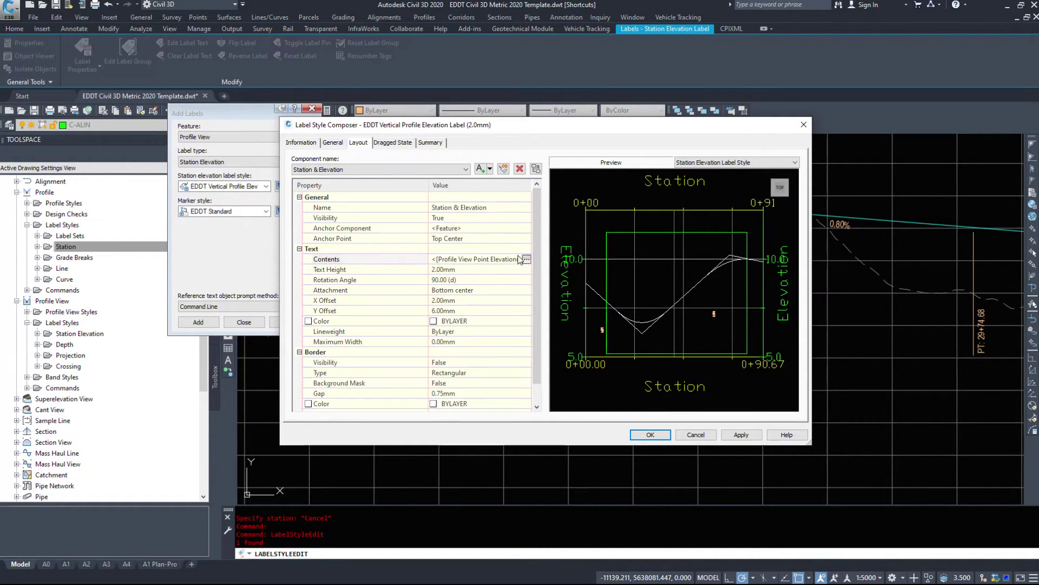
left_click(526, 260)
left_click(106, 176)
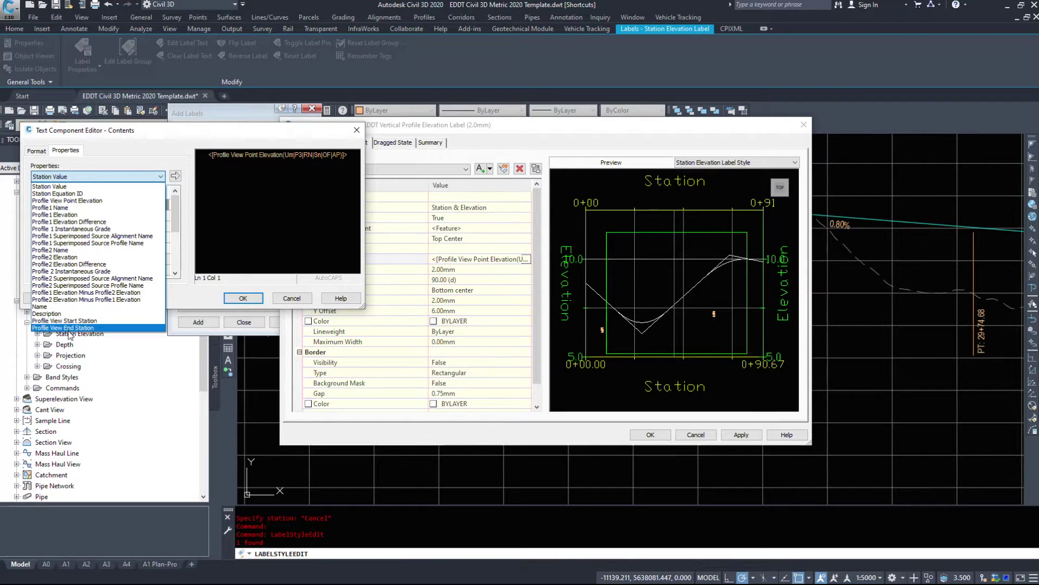
left_click(293, 298)
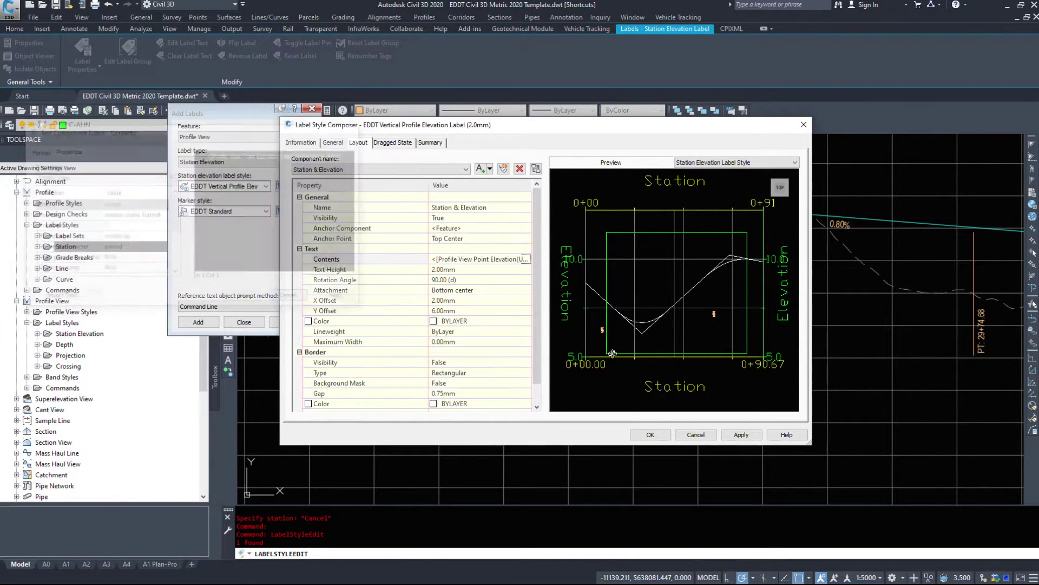
key("Escape")
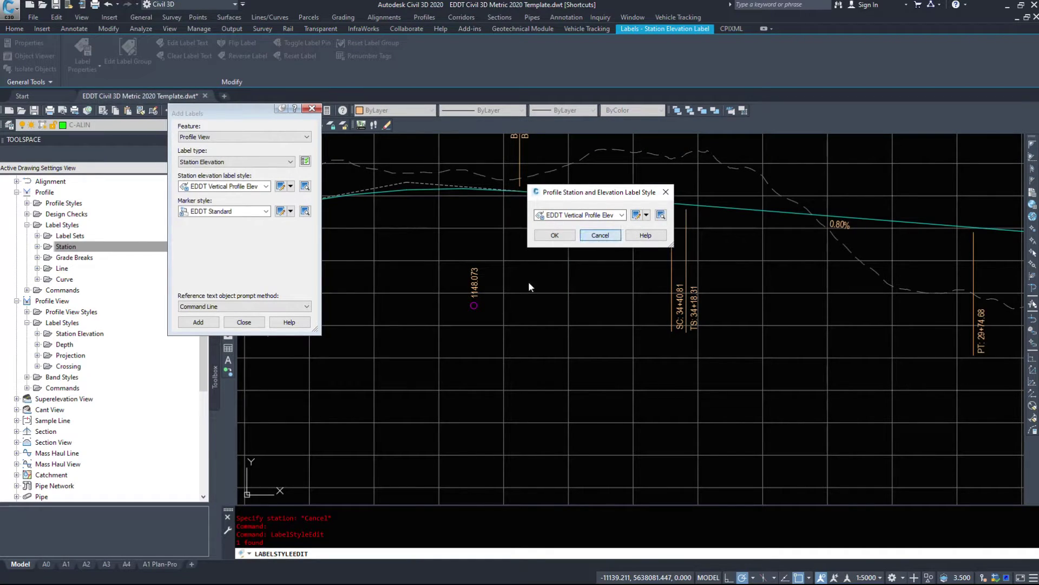
key("Escape")
Review the station elevation label styles and set the label type to Depth with the EDDT Depth Labels style.
left_click(214, 186)
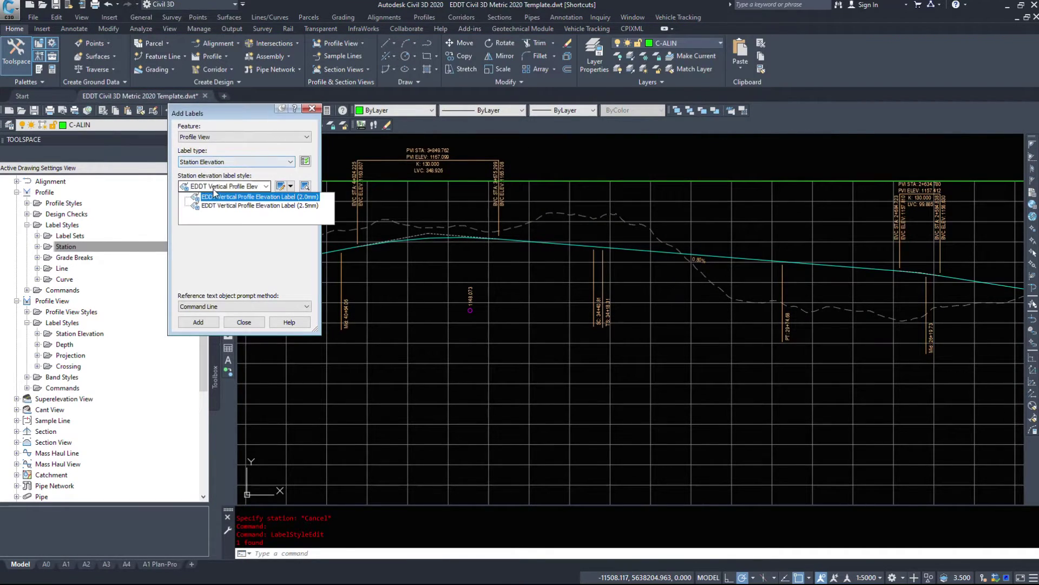
left_click(214, 186)
left_click(212, 179)
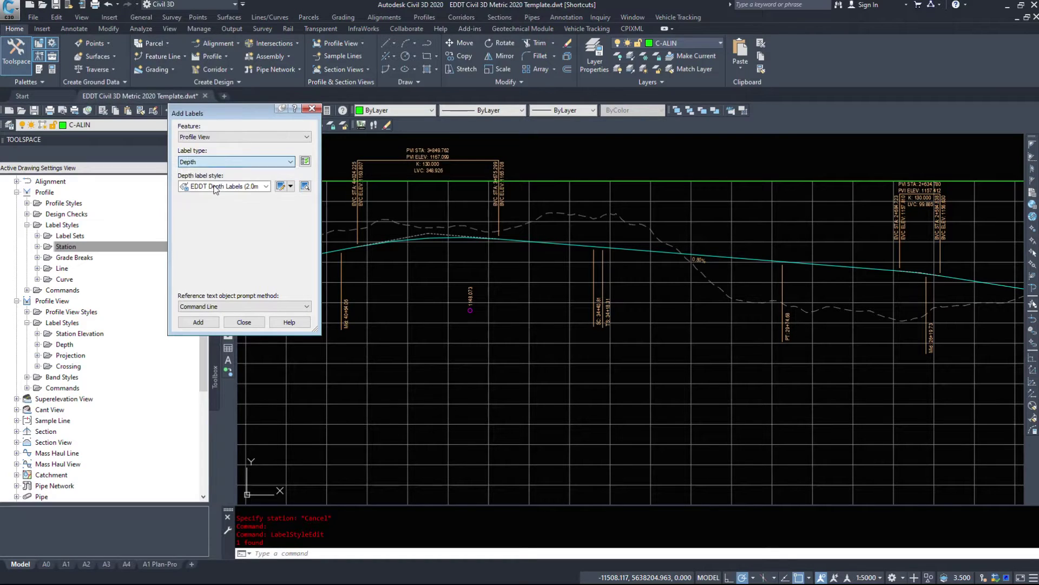
Place two trial depth labels in the Highway profile view below the ground line, one slanted near station 2+650.
left_click(199, 322)
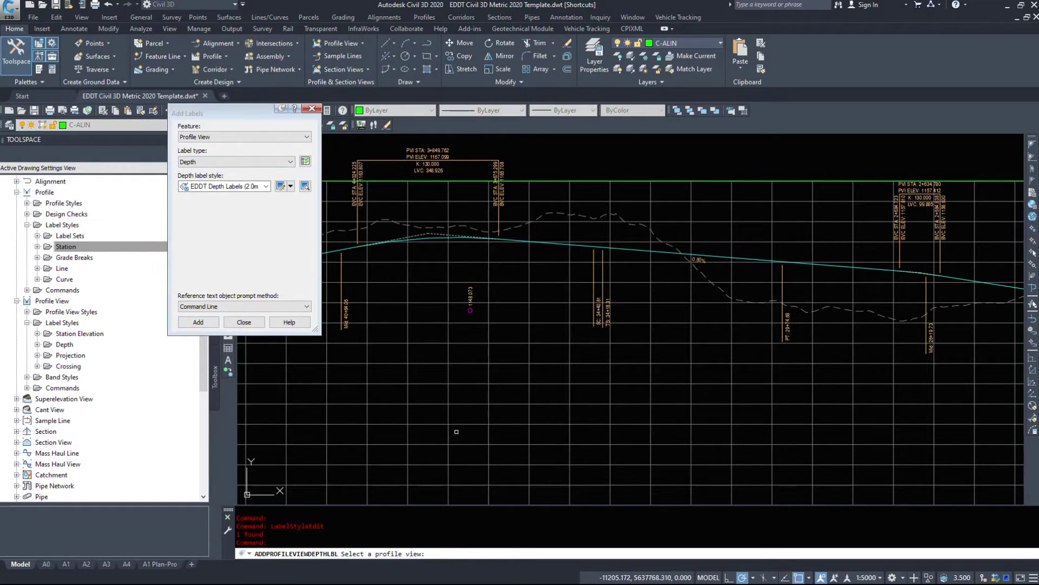
scroll(541, 335, "down", 5)
left_click(450, 420)
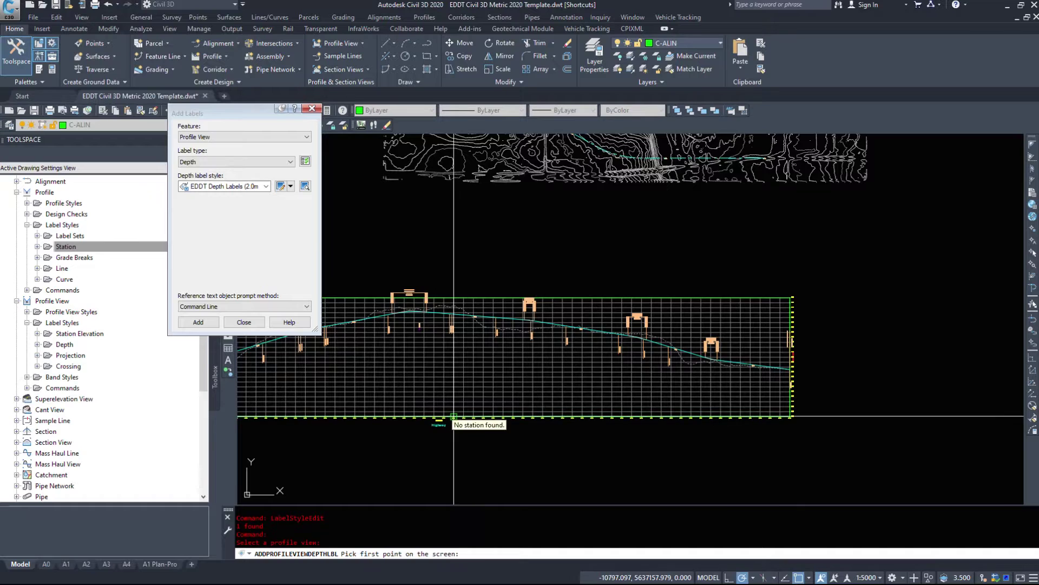
scroll(447, 417, "up", 6)
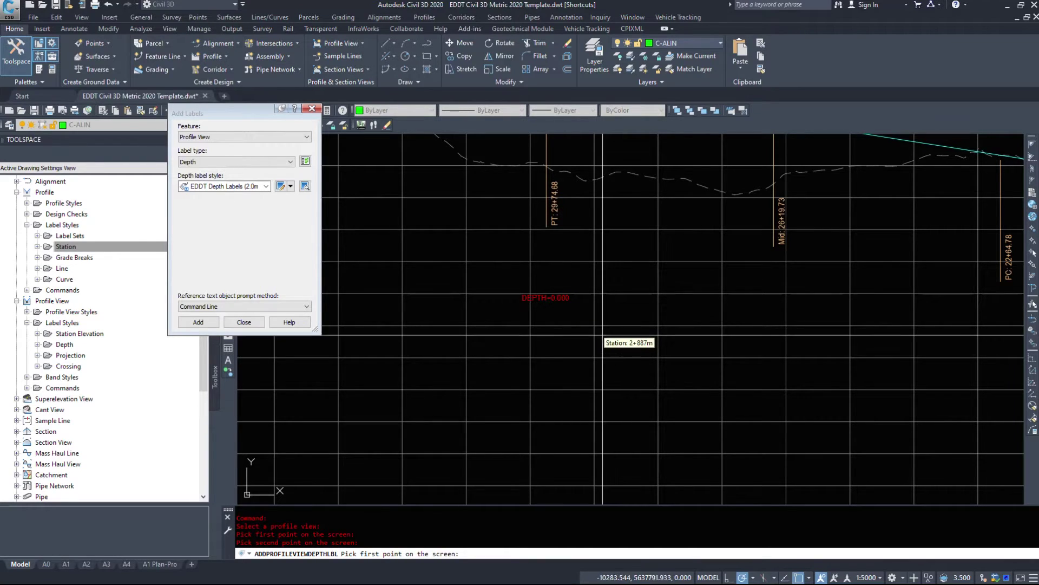
middle_click_drag(611, 280, 316, 243)
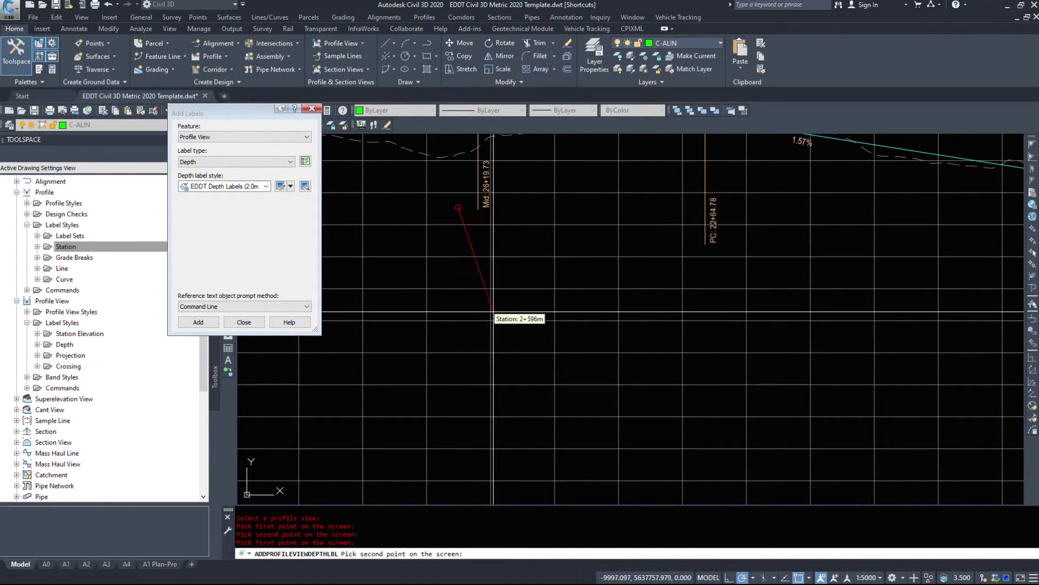
left_click(478, 339)
middle_click_drag(388, 381, 586, 442)
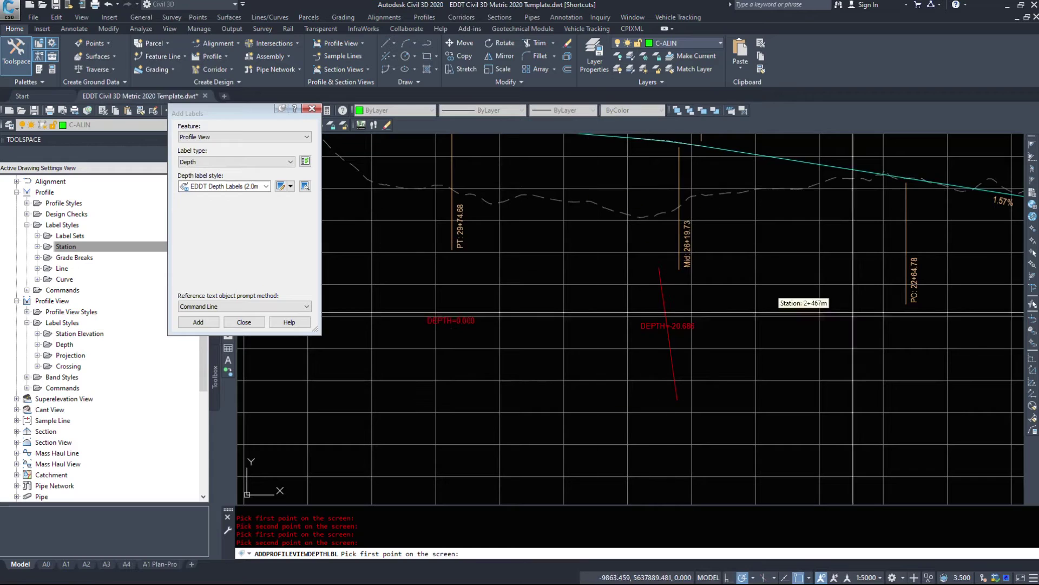
key("Escape")
Delete the trial depth label reading 0.000 below the PT: 29+74.68 geometry point label.
left_click(483, 330)
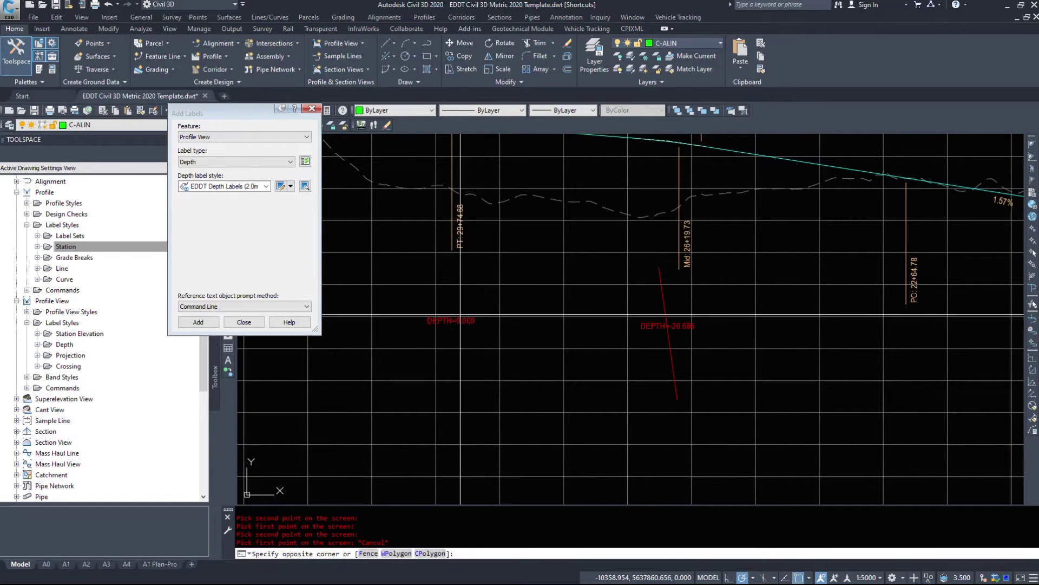
left_click(471, 315)
key("Delete")
middle_click_drag(683, 309, 672, 365)
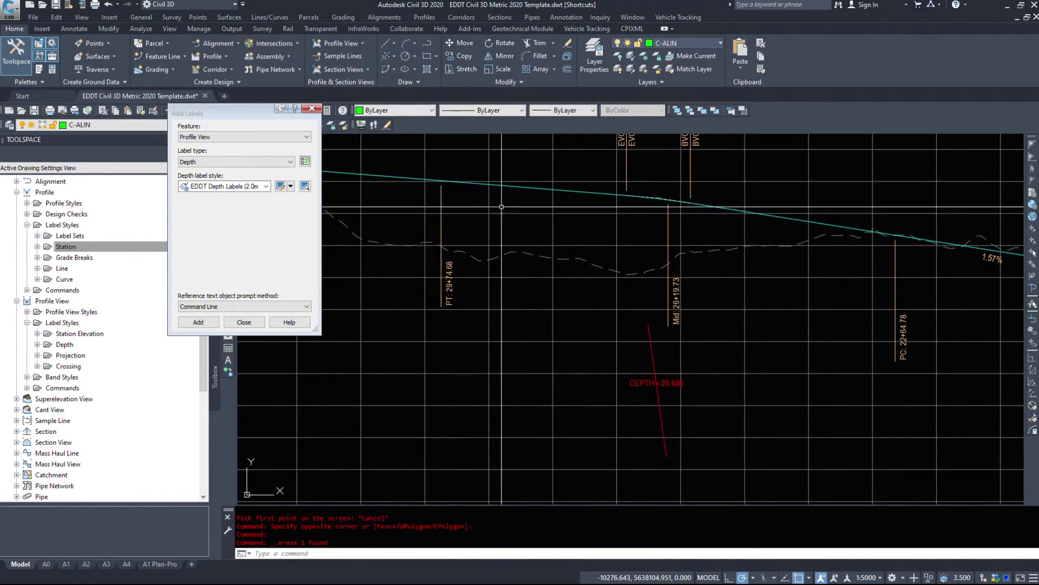
Add a depth label at about station 2+900, measured from the design profile down to the existing ground line.
left_click(199, 322)
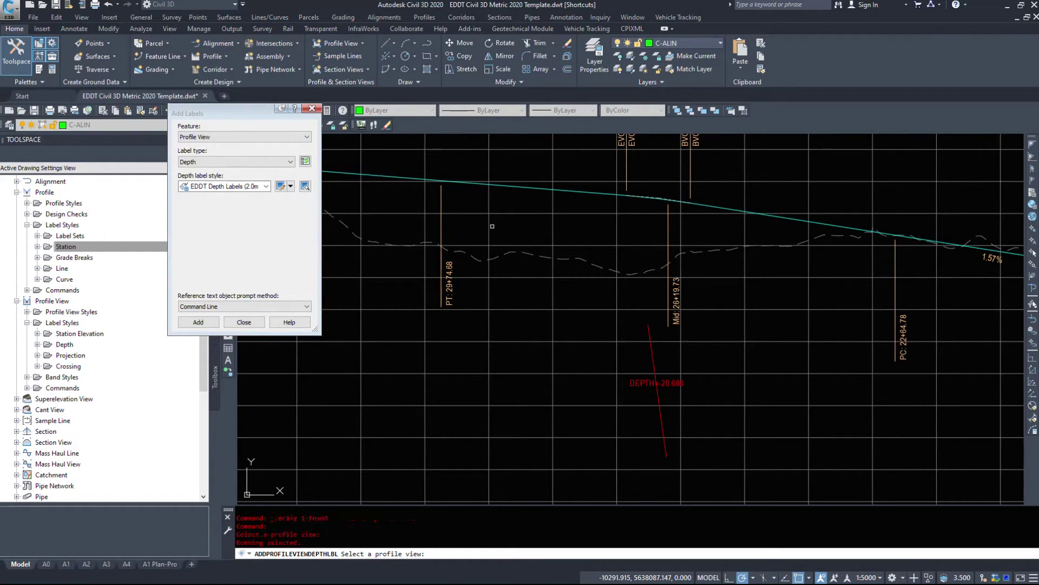
scroll(508, 178, "up", 4)
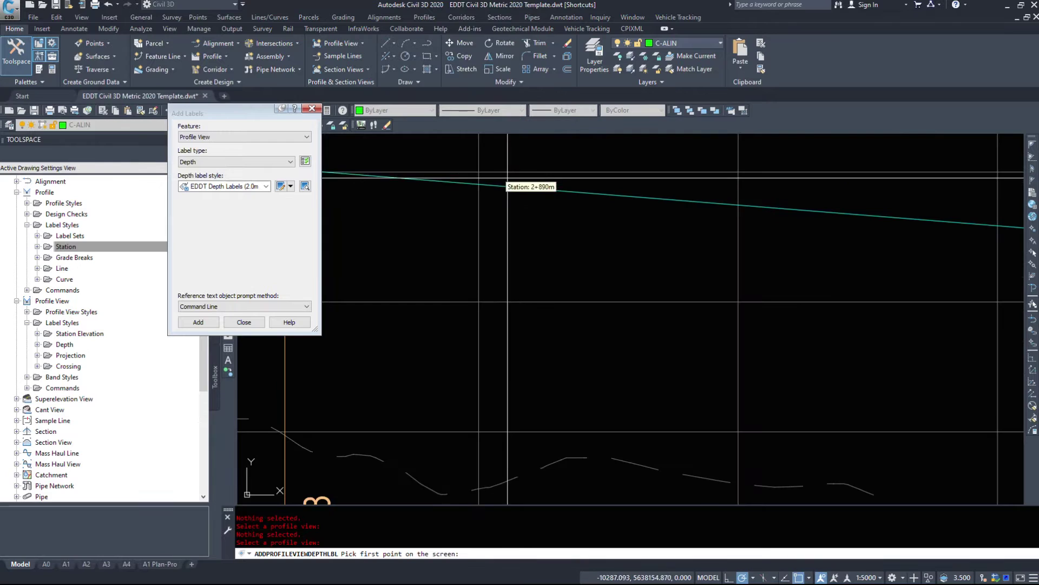
left_click(479, 184)
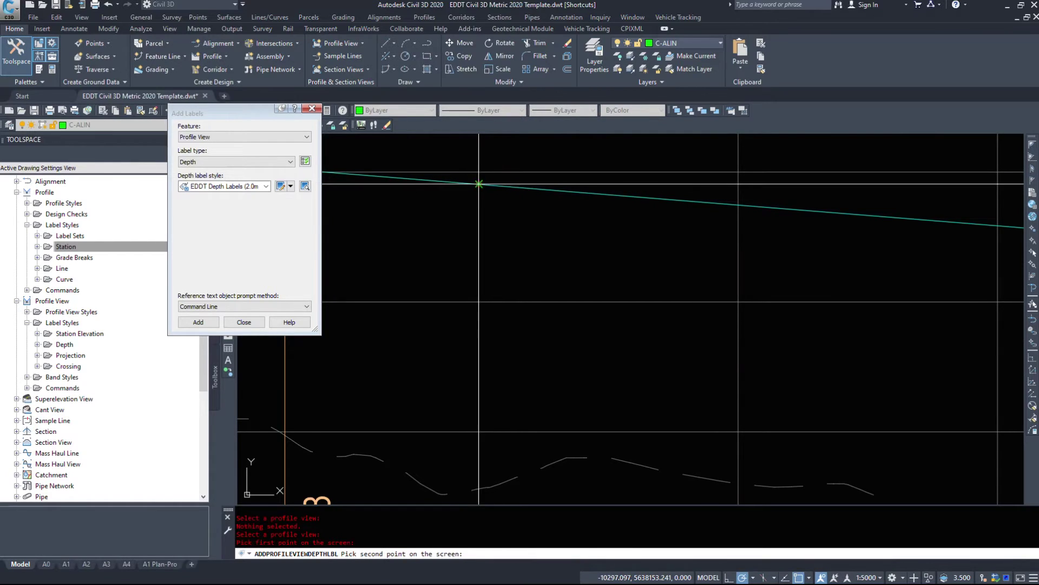
left_click(479, 489)
scroll(541, 336, "down", 3)
key("Escape")
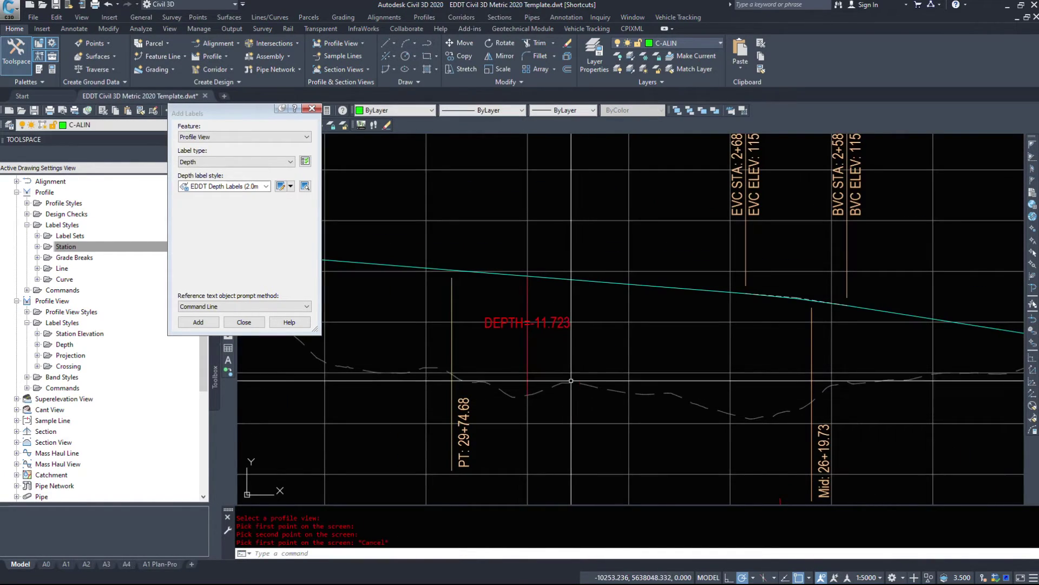
Delete the slanted trial depth label below the Mid: 26+19.73 geometry point label.
scroll(559, 331, "up", 3)
scroll(469, 353, "down", 5)
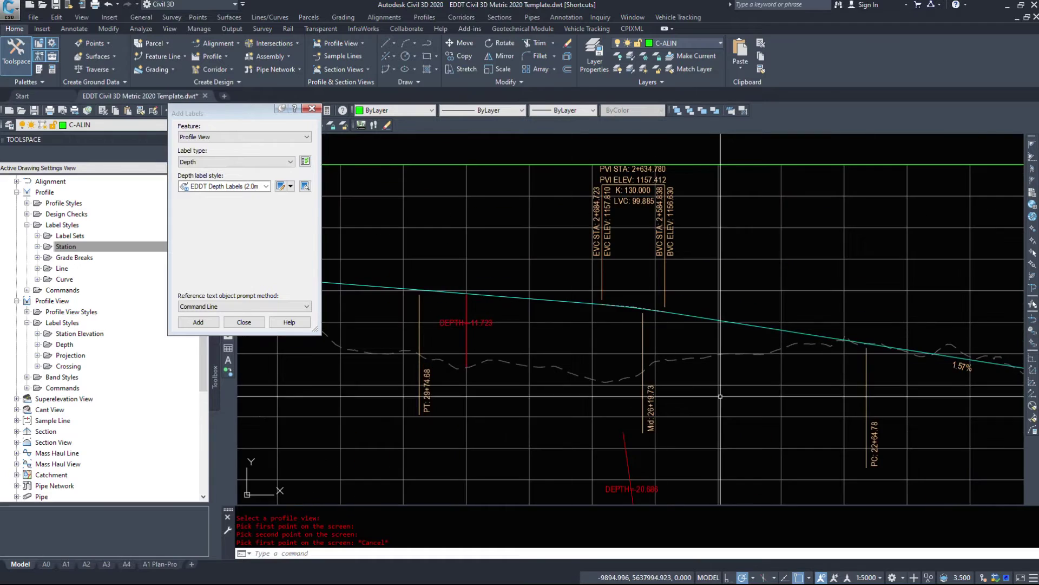
left_click(629, 470)
key("Delete")
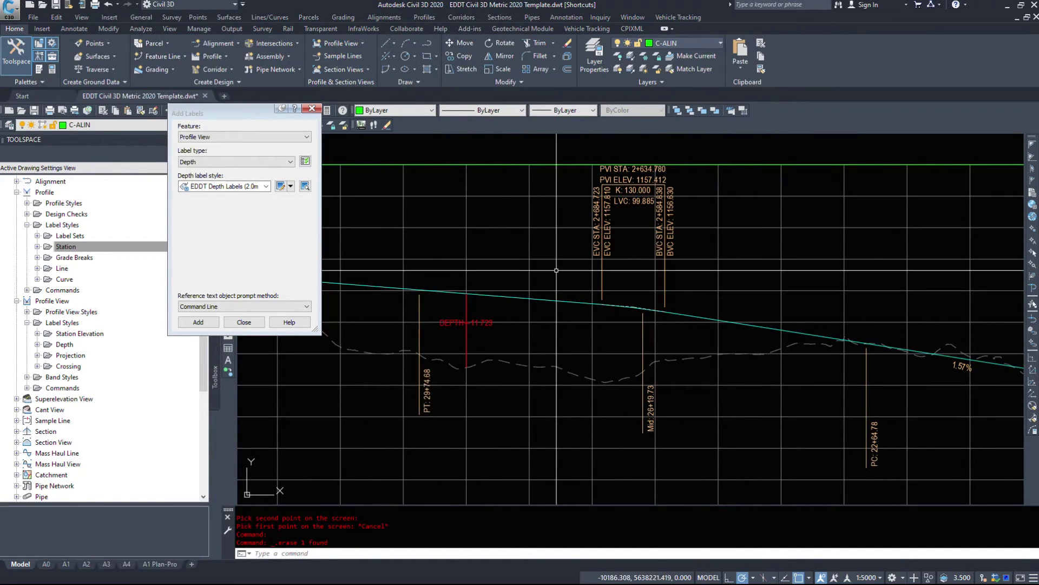
Add a second depth label at about station 2+800, measured from the existing ground line up to the design profile.
left_click(199, 322)
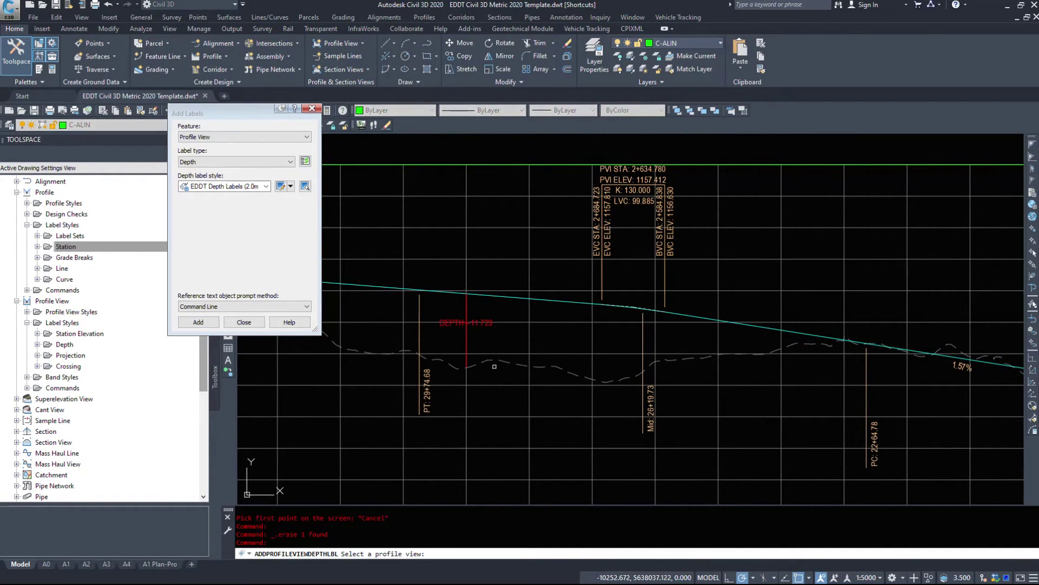
left_click(532, 386)
scroll(529, 373, "up", 6)
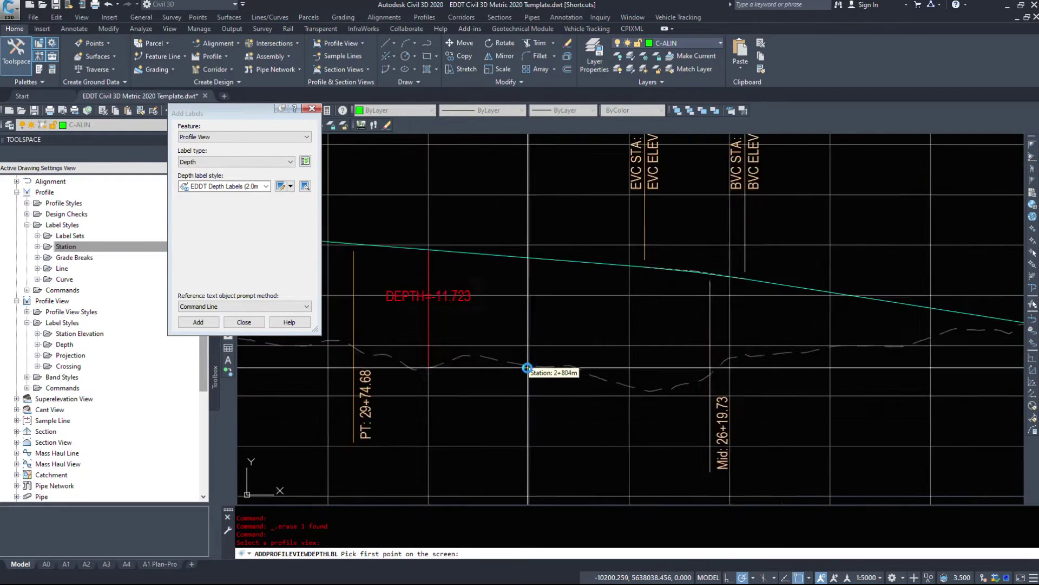
left_click(527, 362)
scroll(528, 382, "down", 3)
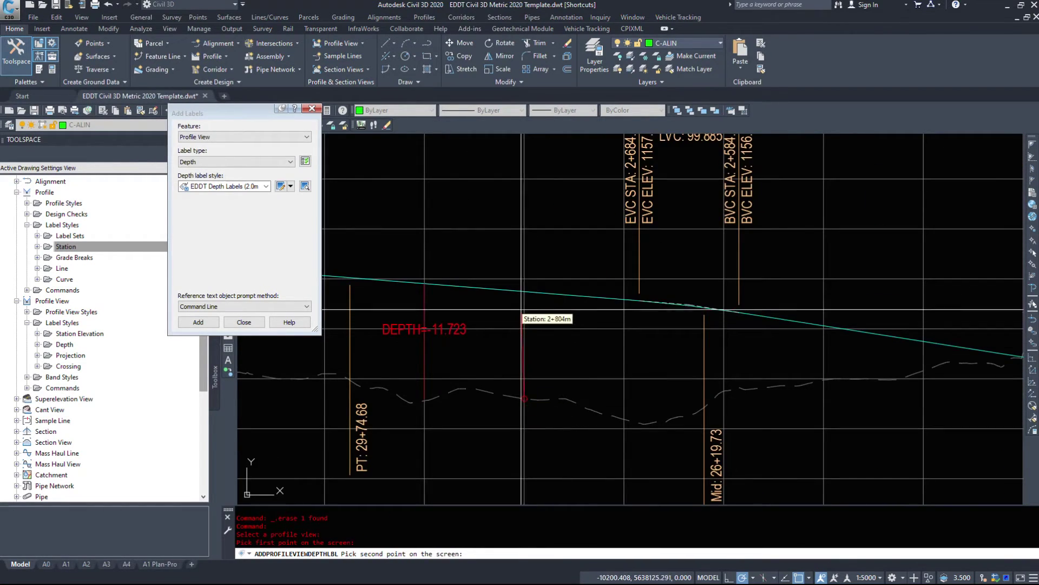
left_click(558, 296)
scroll(534, 337, "up", 2)
key("Escape")
scroll(572, 366, "down", 2)
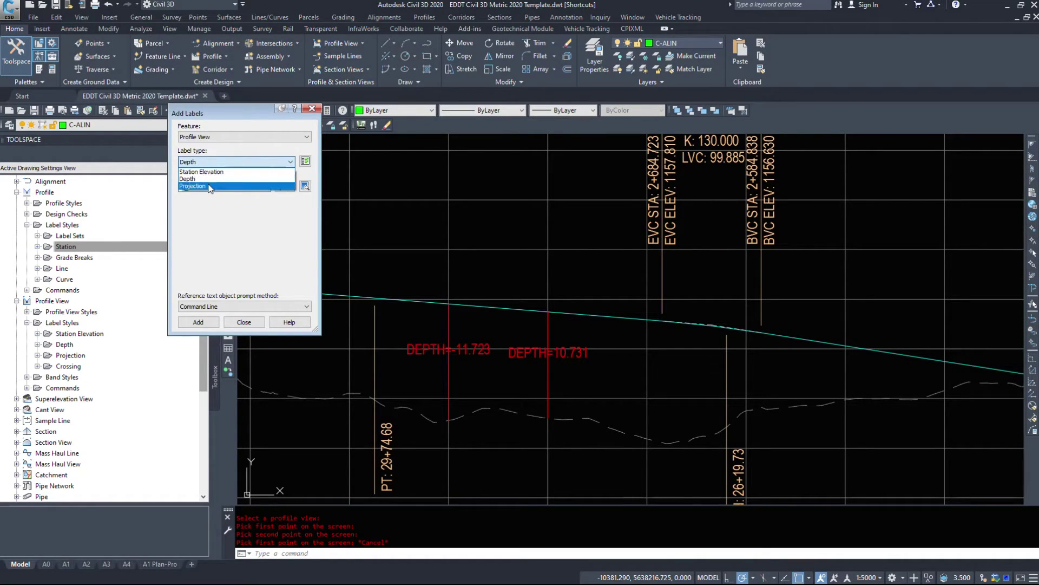
Try to add a Projection label with the EDDT Projection Labels style and the Dialog prompt method, and close Add Labels.
left_click(225, 184)
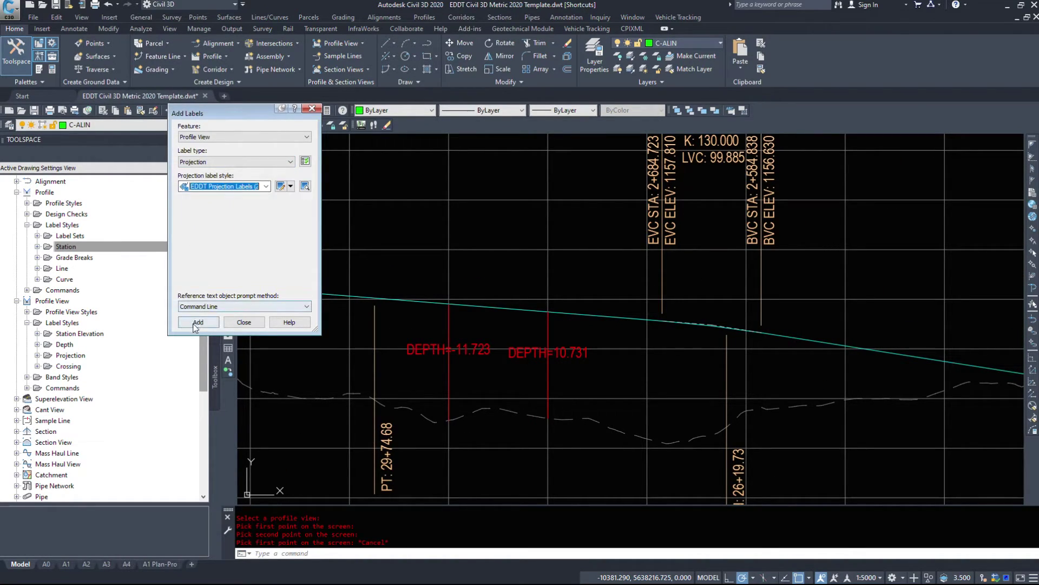
left_click(304, 305)
left_click(243, 324)
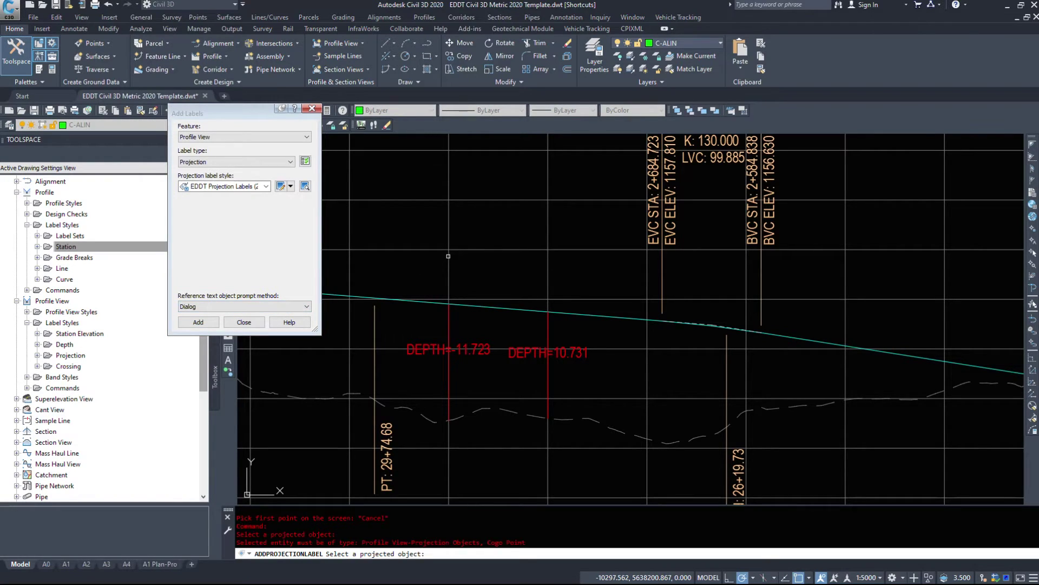
scroll(448, 256, "down", 5)
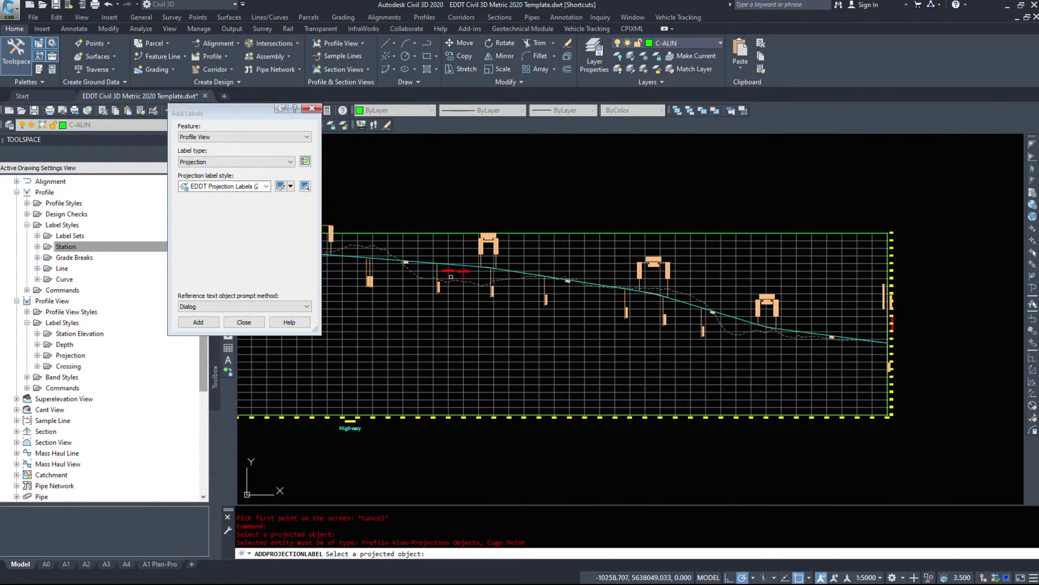
middle_click_drag(604, 292, 830, 341)
key("Escape")
key("Escape")
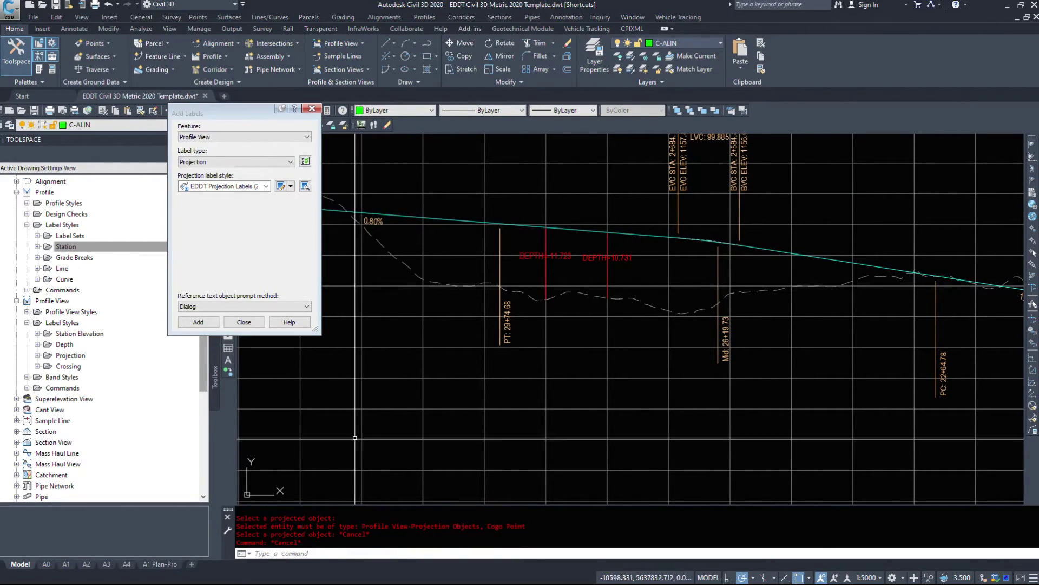
left_click(244, 322)
Review the Add Labels options for the Profile View feature, including the reference text object prompt methods, and close Add Labels.
scroll(491, 425, "down", 5)
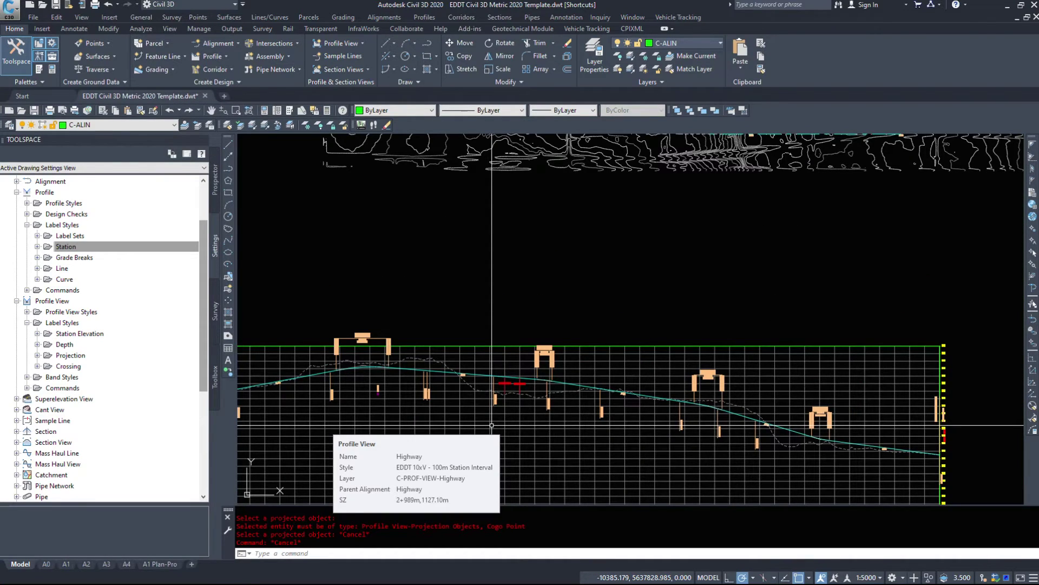
middle_click_drag(467, 423, 566, 396)
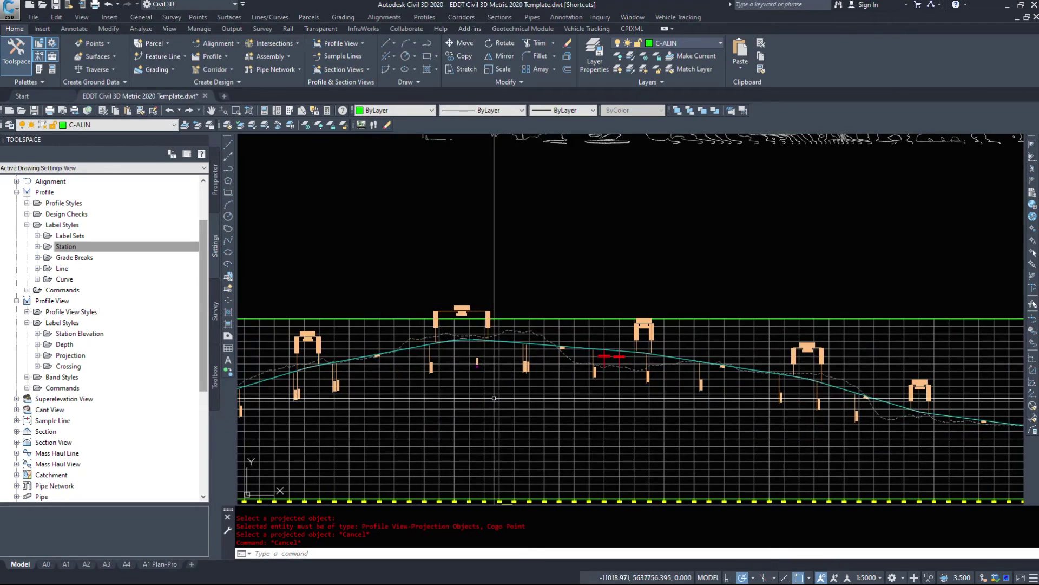
left_click(143, 16)
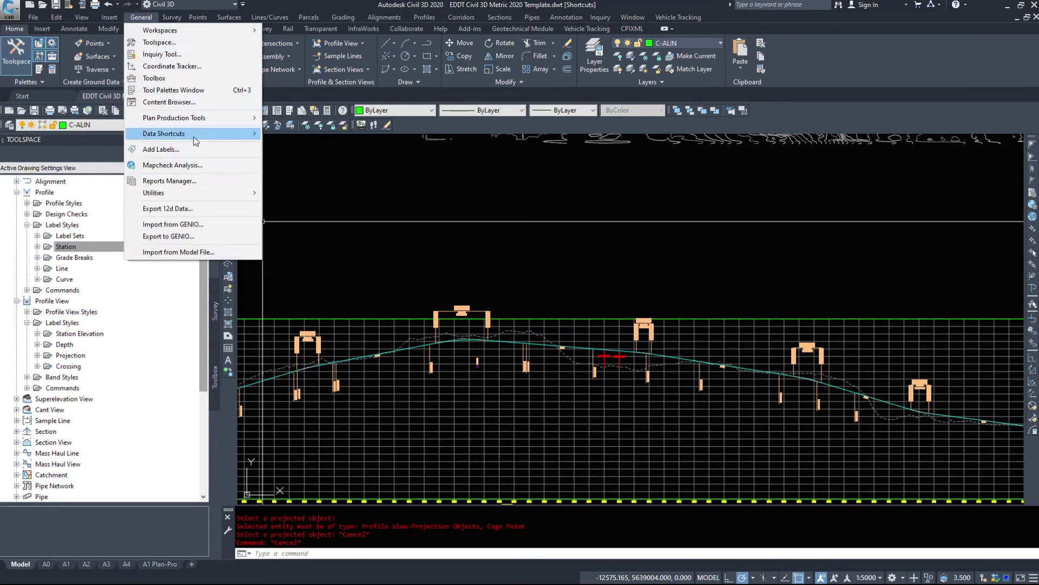
left_click(188, 150)
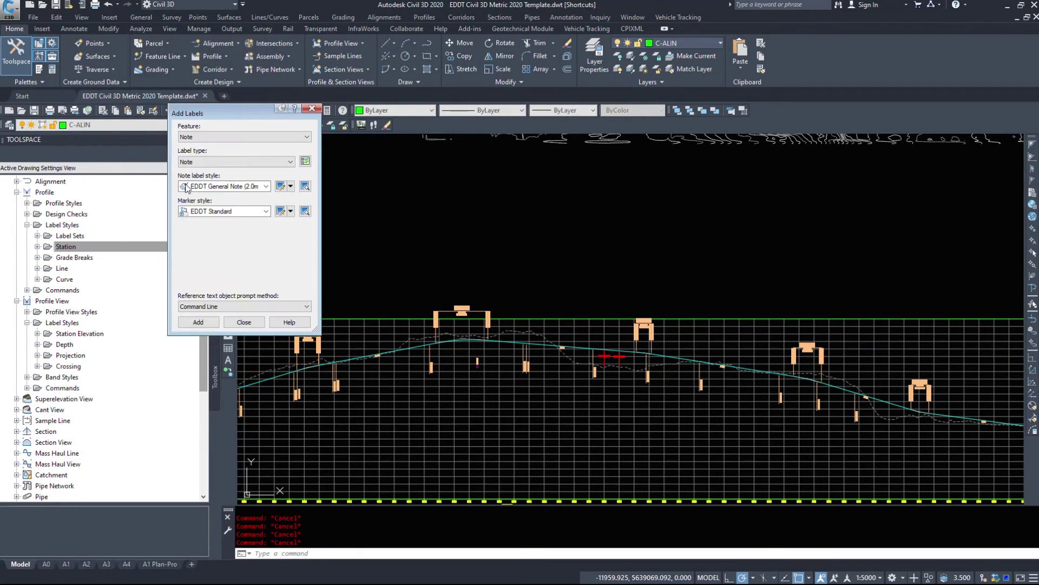
left_click_drag(204, 121, 273, 143)
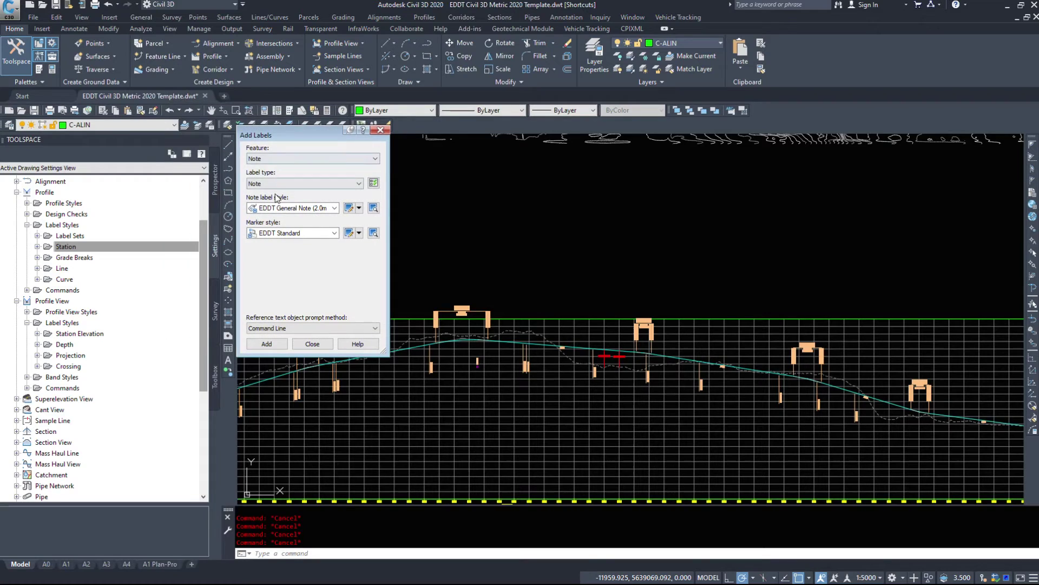
left_click(282, 158)
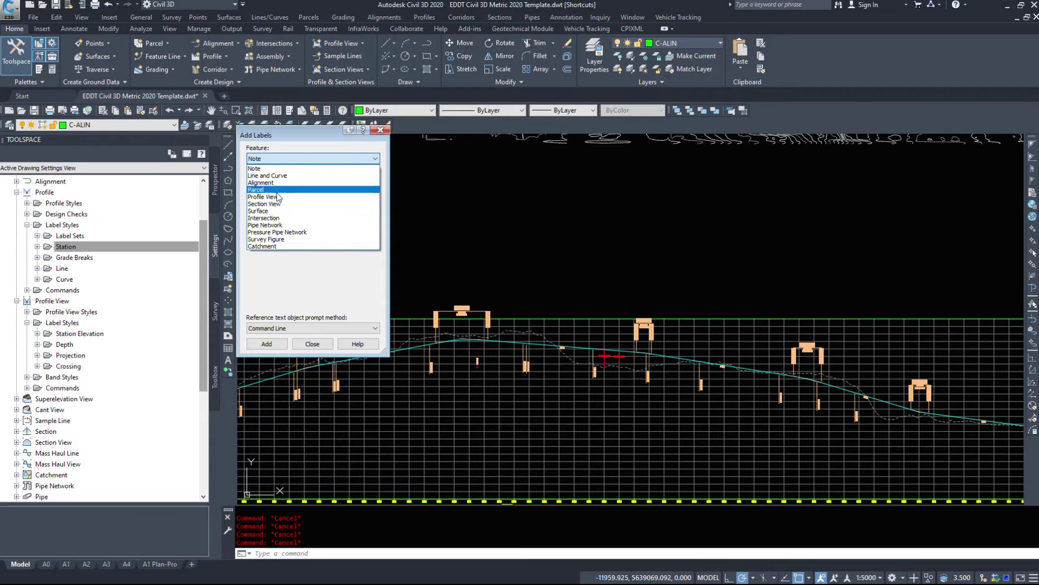
left_click(262, 197)
left_click(304, 328)
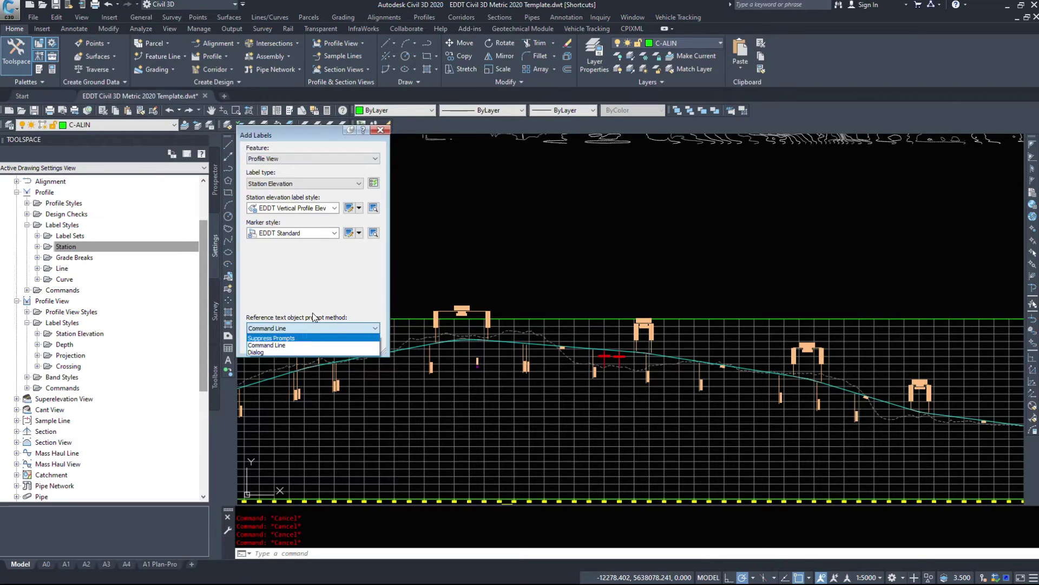
left_click(304, 337)
left_click(316, 343)
Open the Crest Curves label style, EDDT Curve Labels (2.0mm), from the Highway design profile's label settings.
left_click(401, 350)
right_click(401, 350)
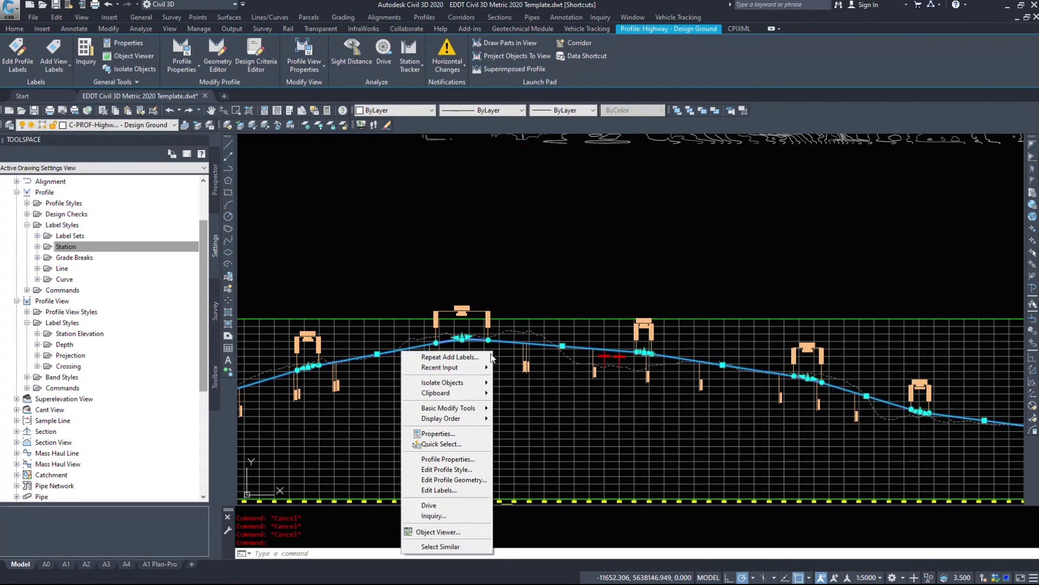
left_click(449, 490)
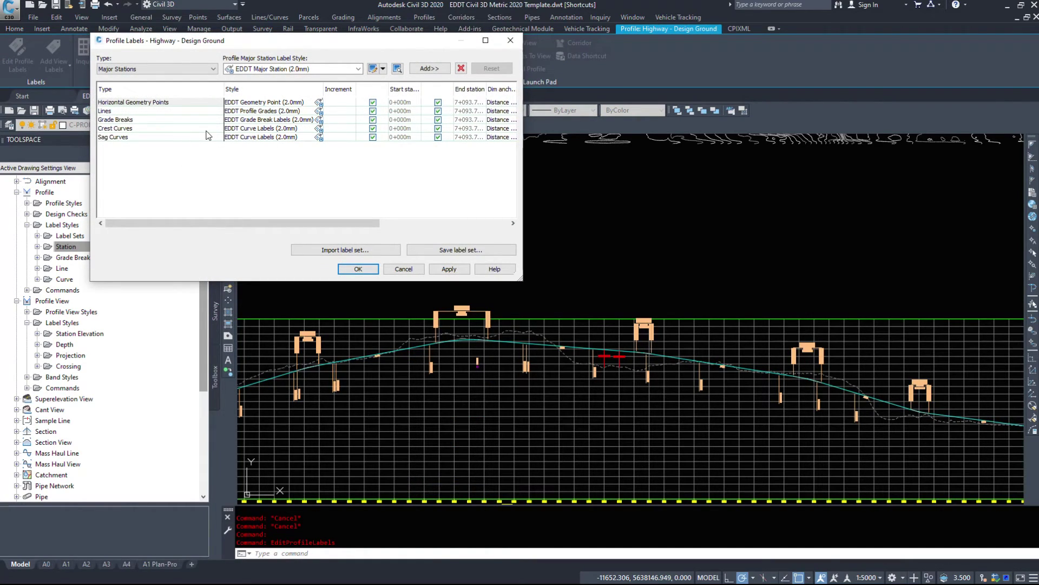
left_click(318, 128)
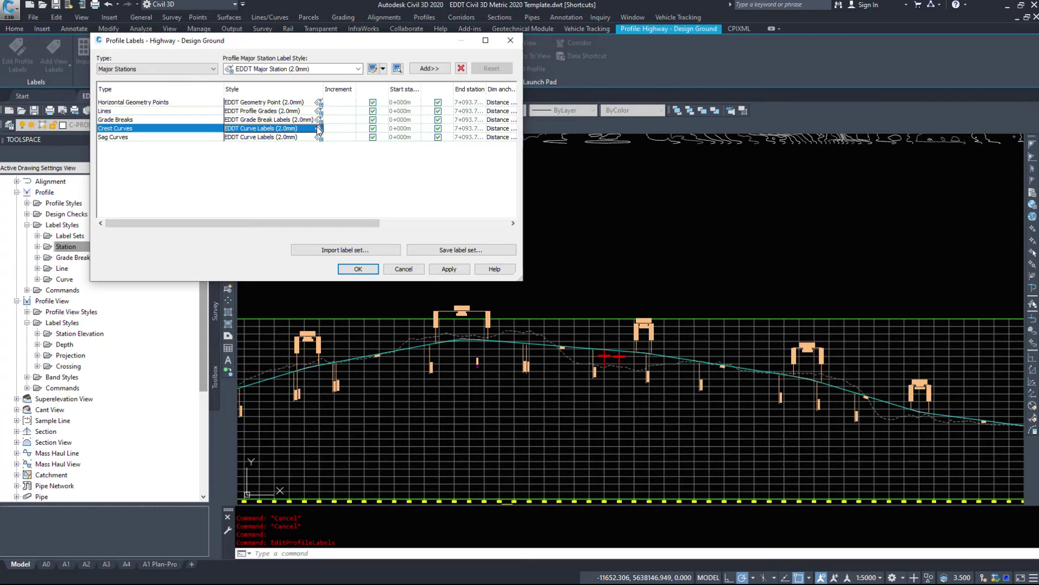
left_click(320, 128)
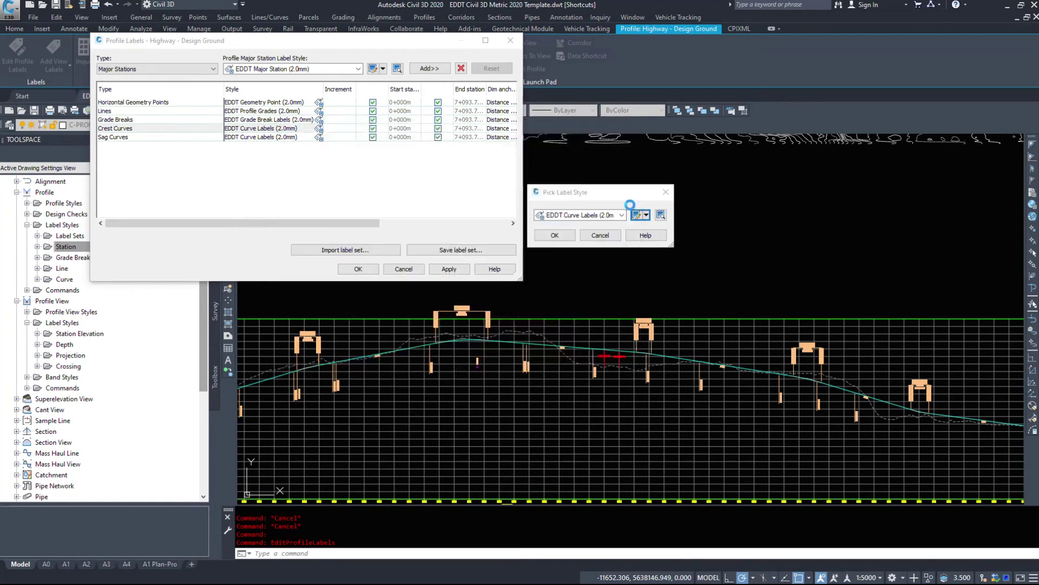
Look through the curve label style's layout components and open the text contents of the Start Info component.
left_click(380, 169)
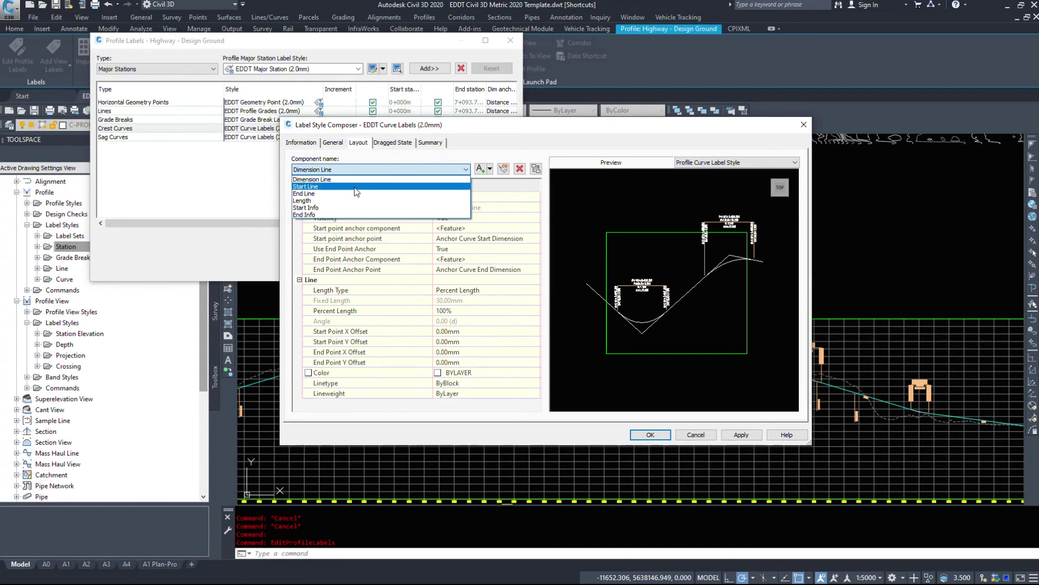
left_click(397, 204)
left_click(355, 169)
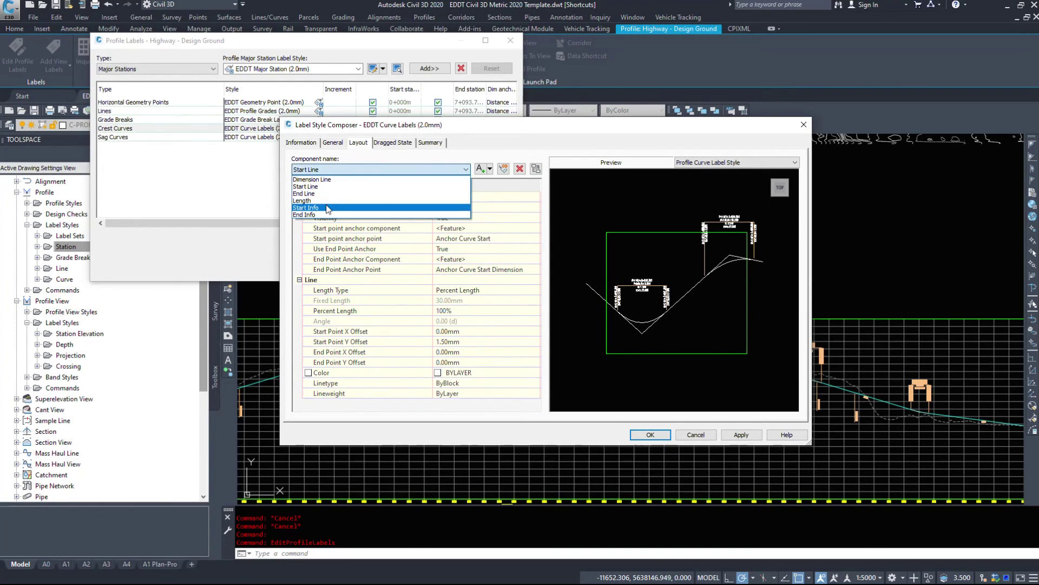
left_click(357, 212)
left_click(527, 258)
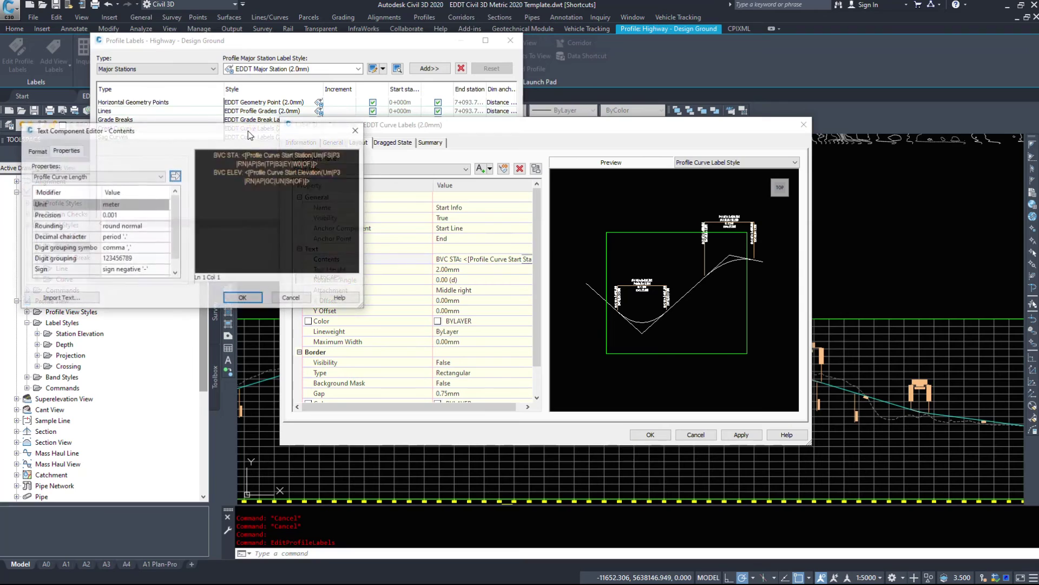
Examine the properties available for the Start Info label text, and cancel out of the text editor, label style and profile labels.
left_click(89, 177)
left_click_drag(161, 217, 151, 343)
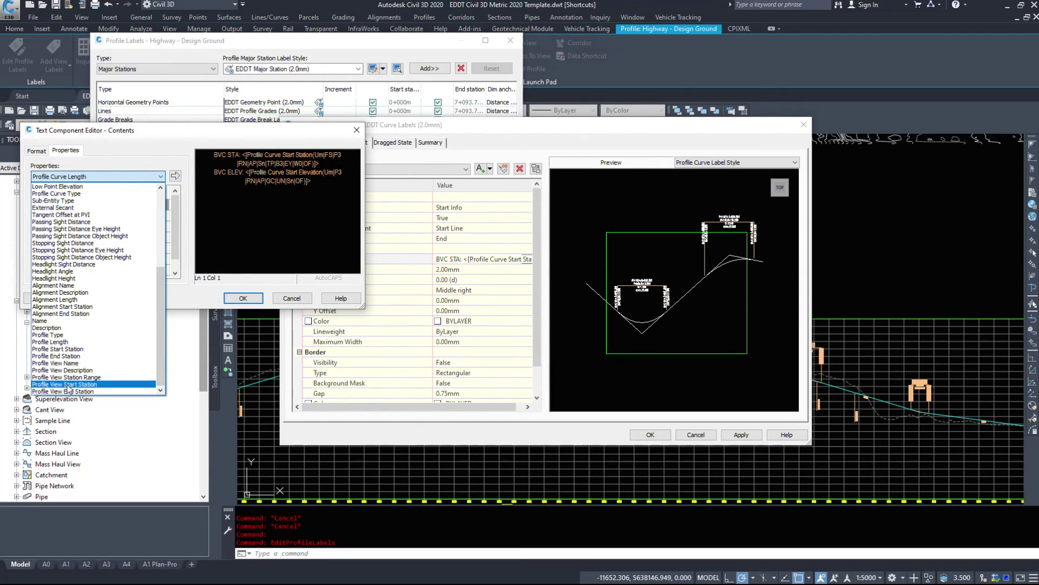
scroll(65, 328, "up", 5)
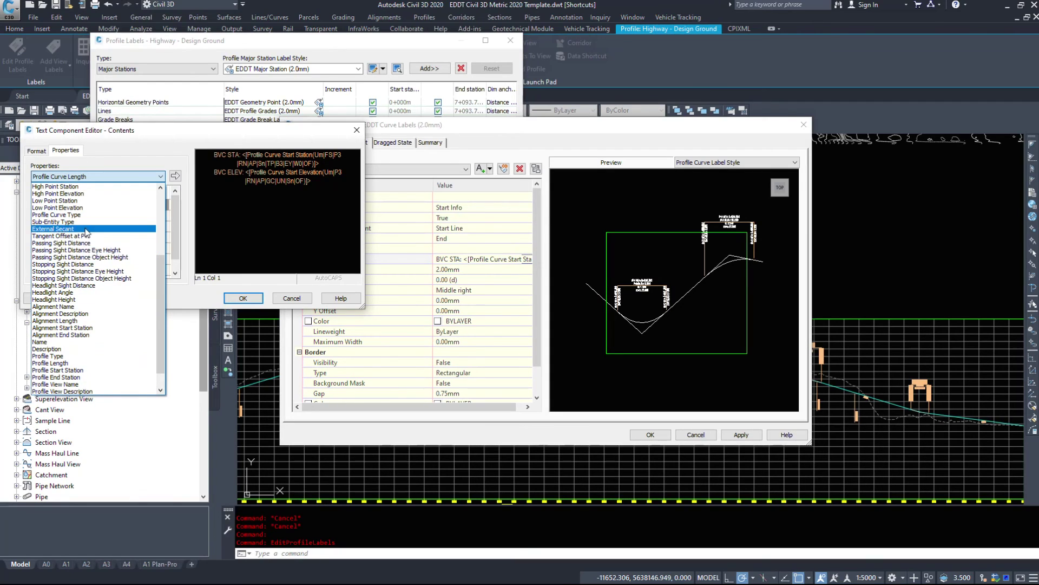
scroll(65, 309, "up", 2)
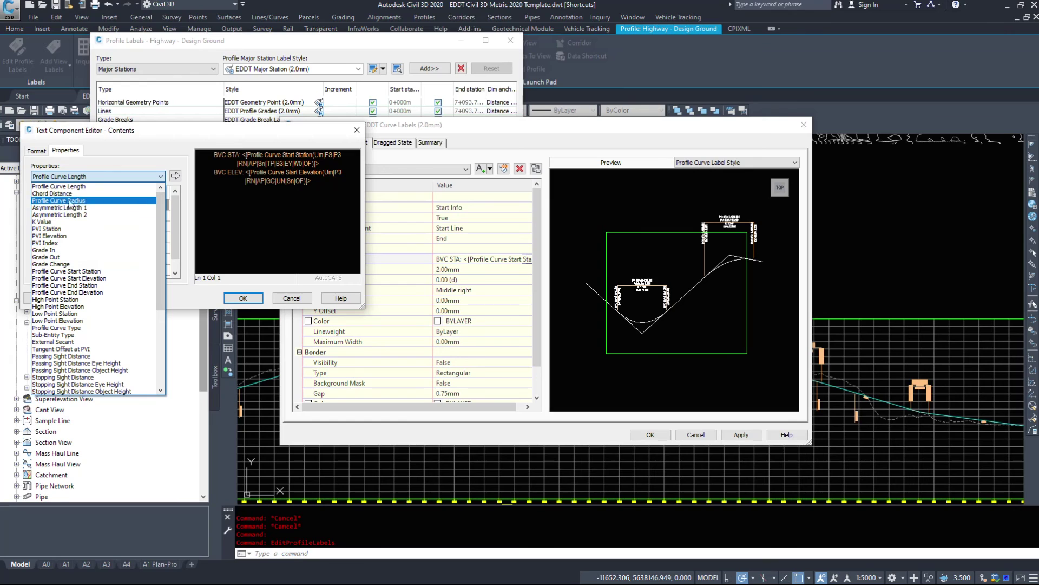
left_click(202, 124)
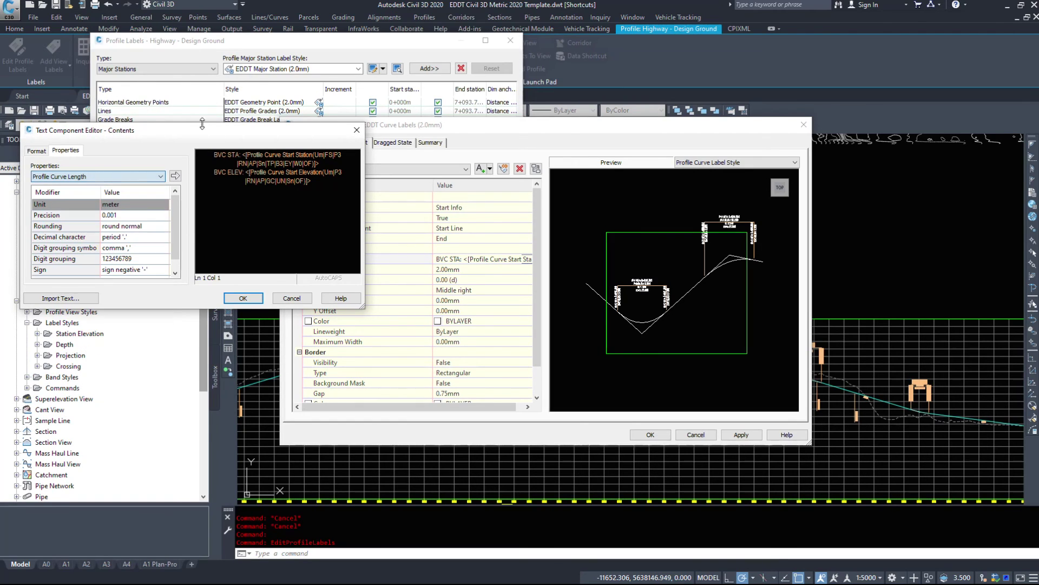
left_click(292, 301)
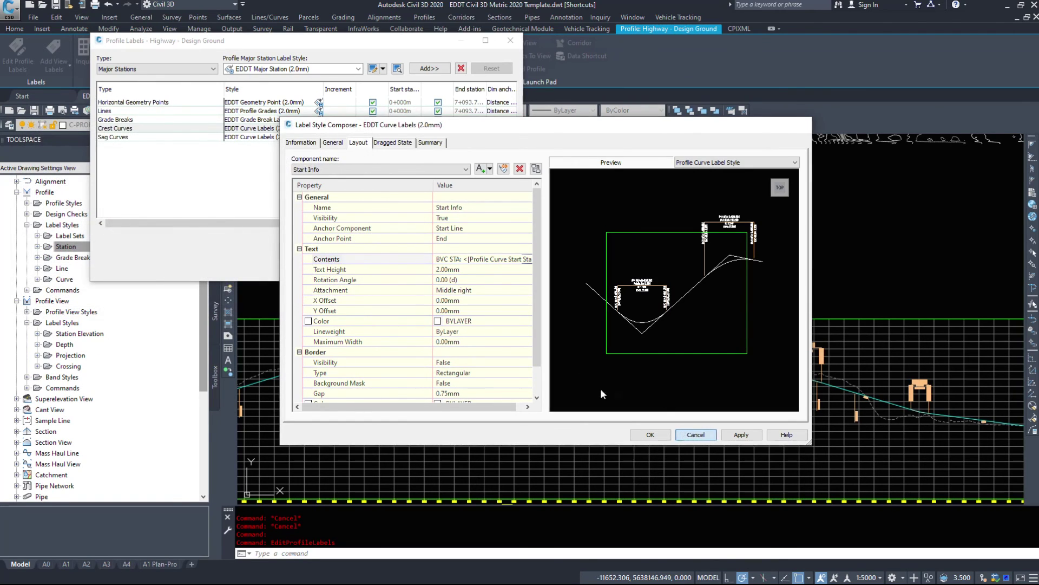
key("Escape")
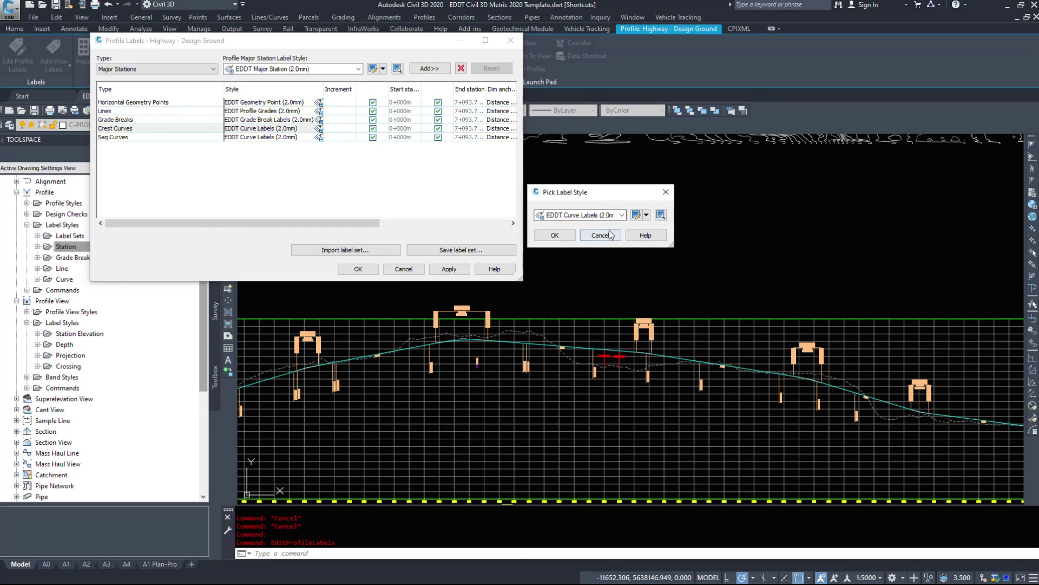
left_click(609, 231)
left_click(403, 268)
scroll(565, 334, "down", 8)
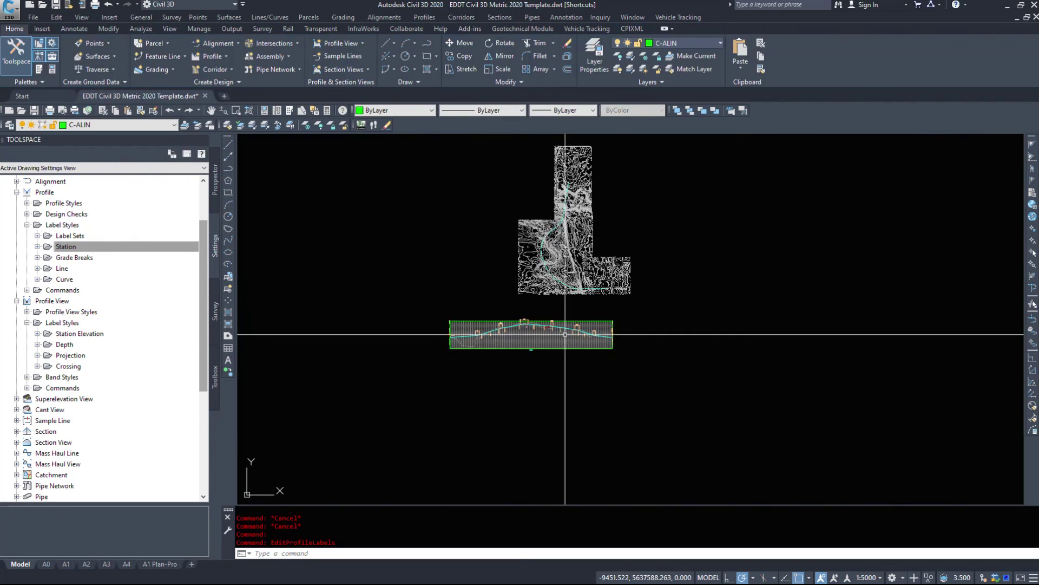
scroll(554, 320, "up", 4)
middle_click_drag(437, 338, 566, 336)
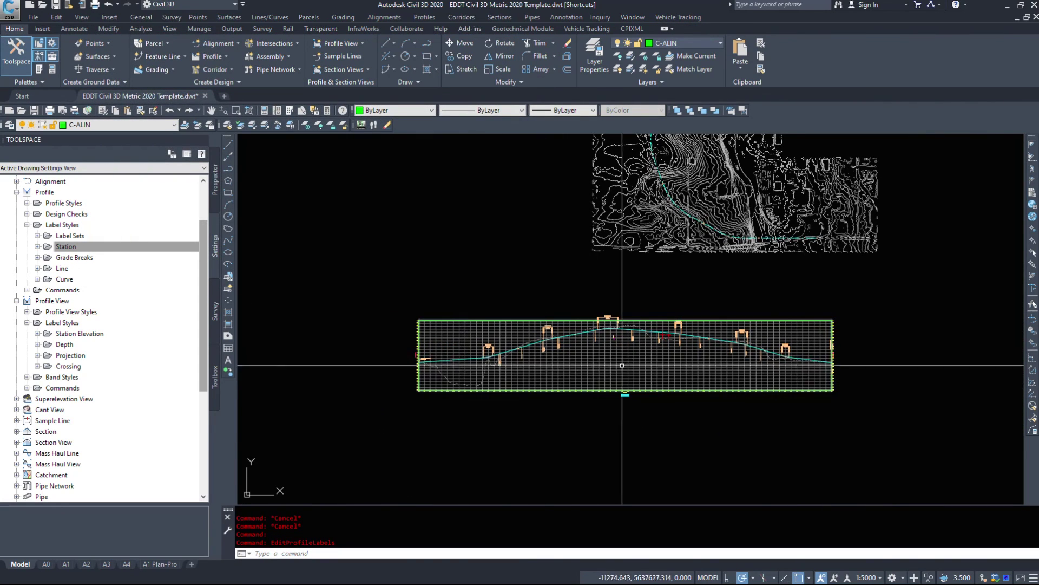